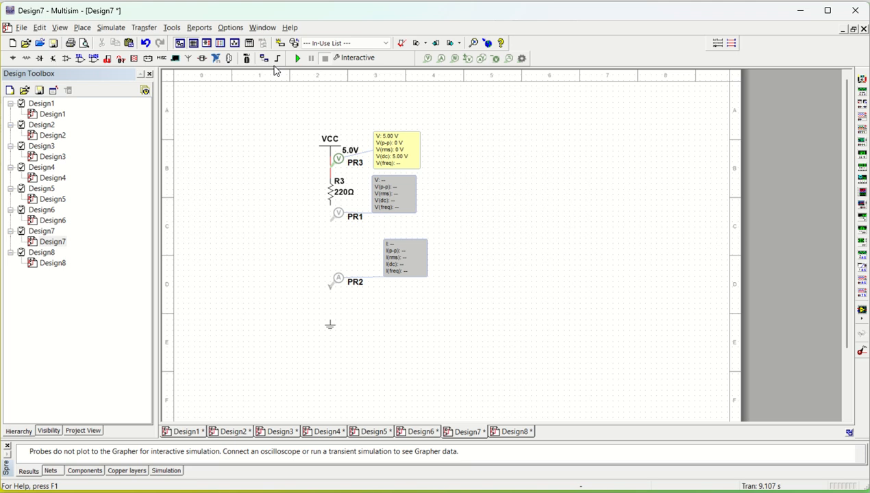
Step: Place an LED_orange component from the Diodes group's LED family between probes PR1 and PR2
click(82, 27)
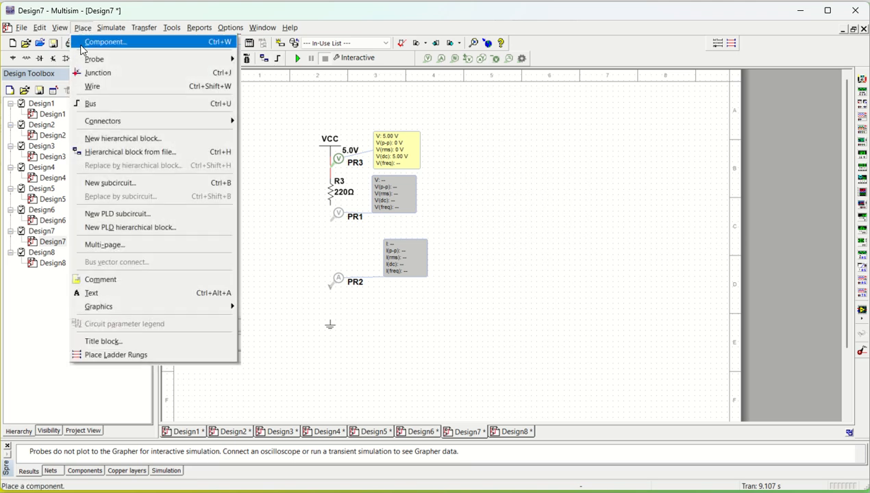
click(80, 43)
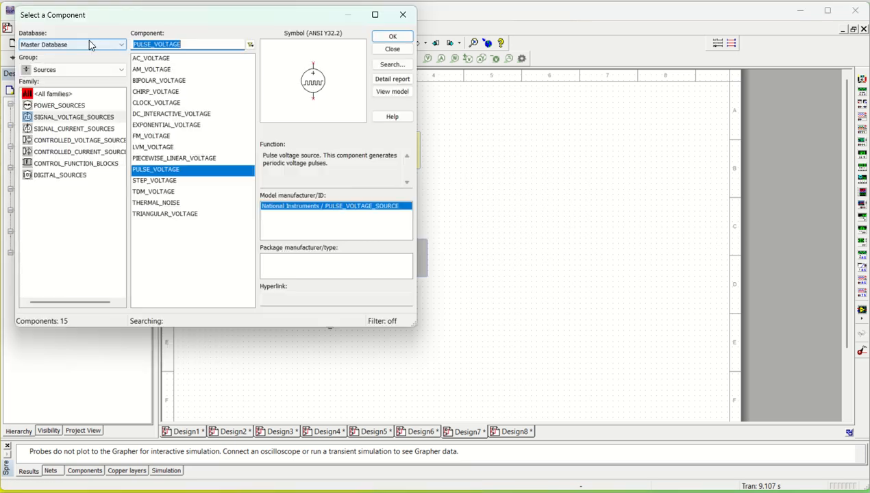
click(57, 71)
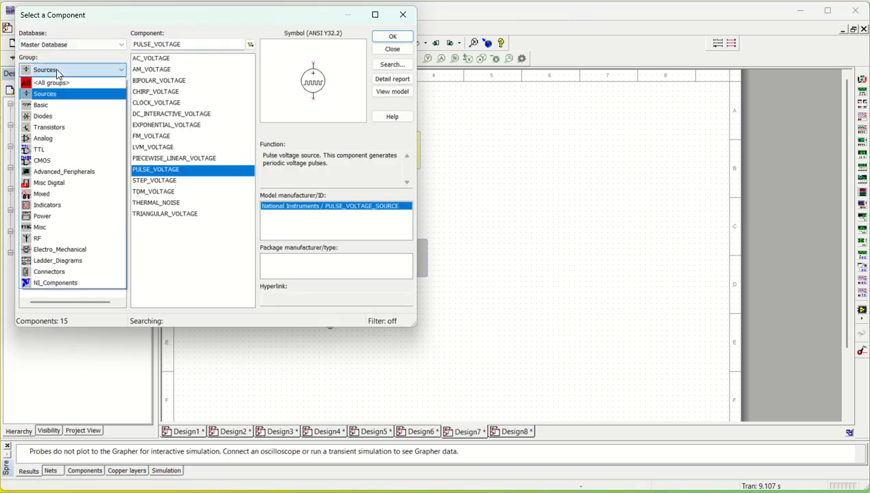
click(50, 115)
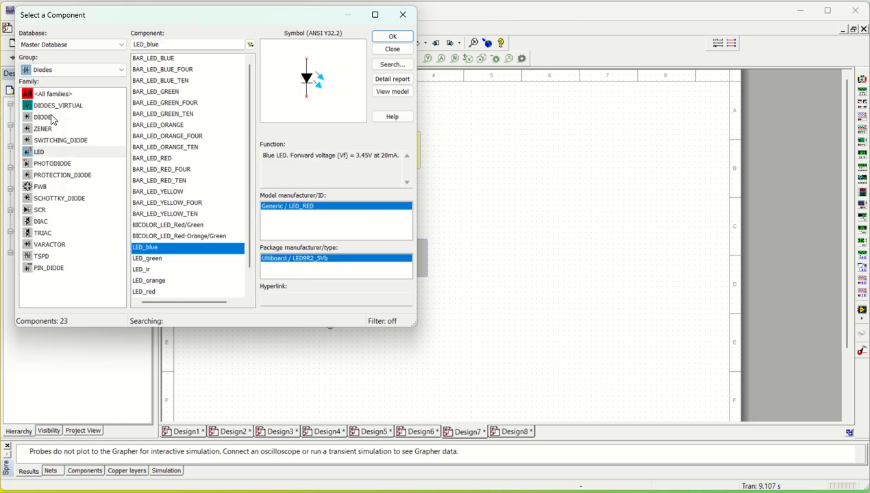
click(163, 282)
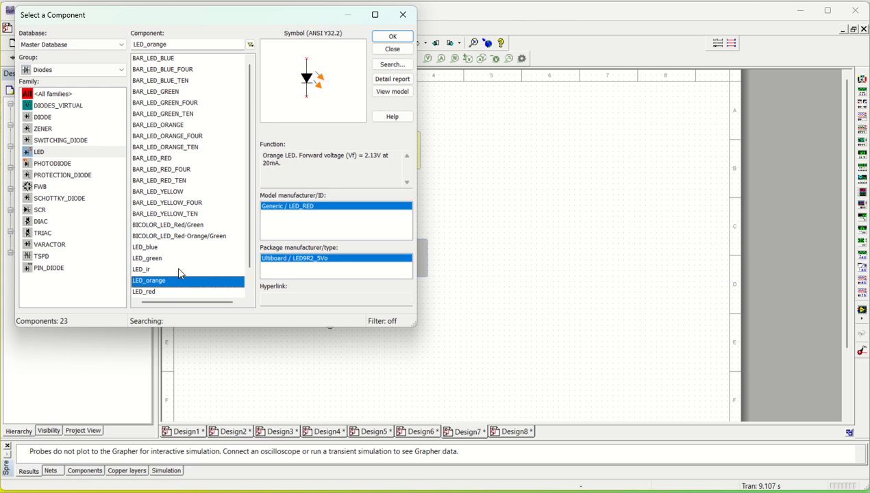
click(393, 37)
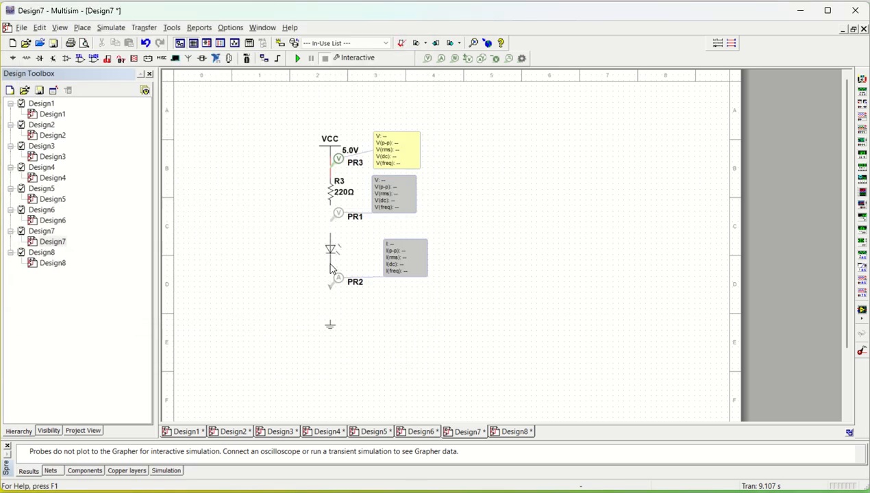
click(331, 274)
click(403, 15)
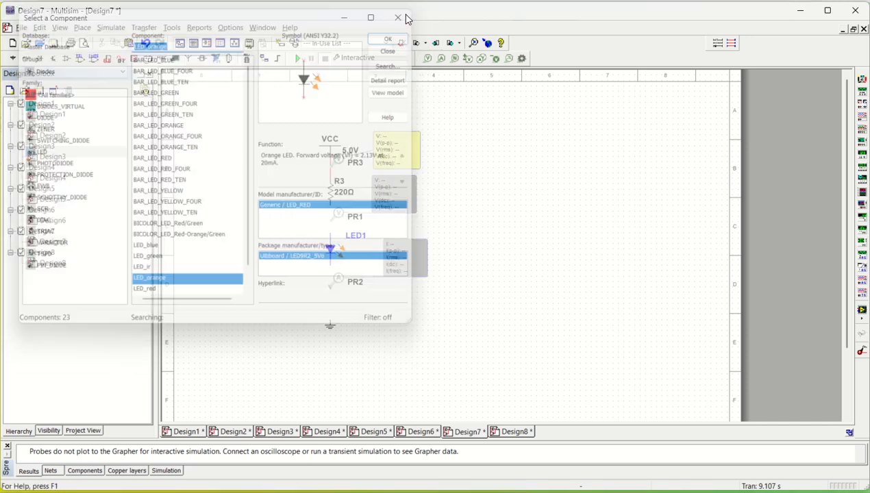
Step: Wire the LED's anode to resistor R3 through probe PR1 and its cathode to ground through probe PR2
drag(329, 233, 333, 217)
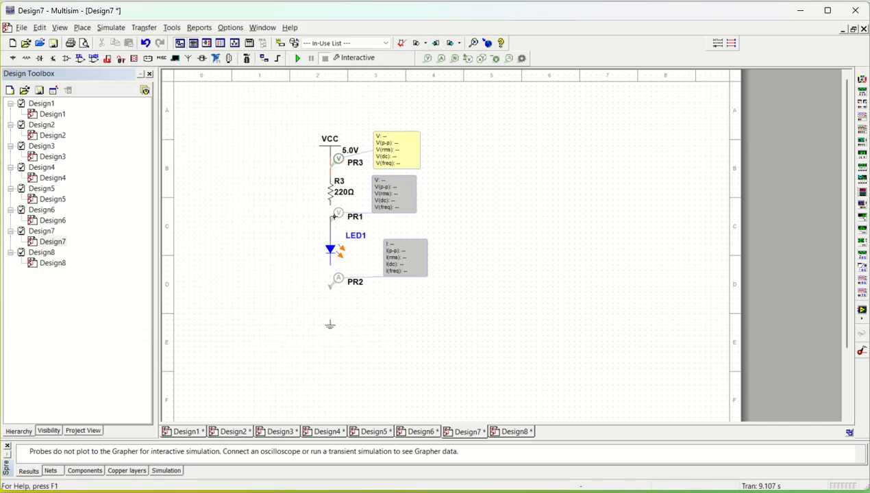
click(331, 206)
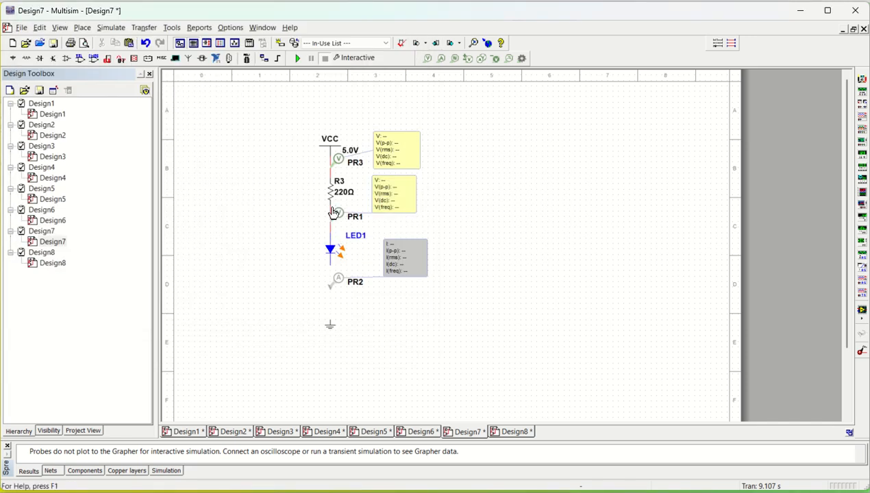
click(331, 265)
click(329, 320)
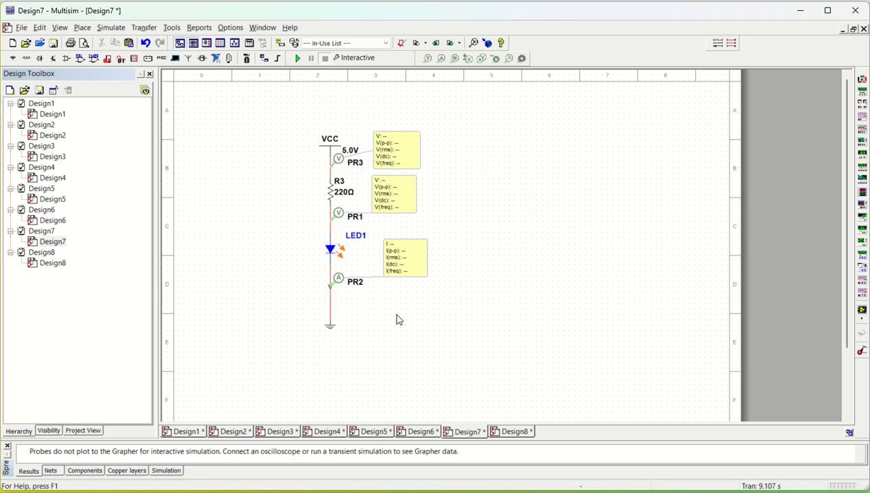
Step: Run the interactive simulation of the orange LED circuit twice to check the probe readings, stopping it each time
click(298, 61)
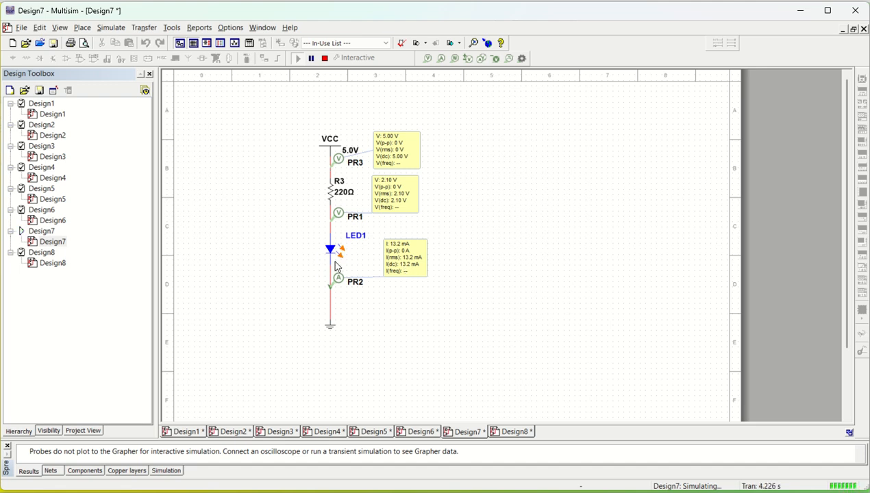
click(325, 59)
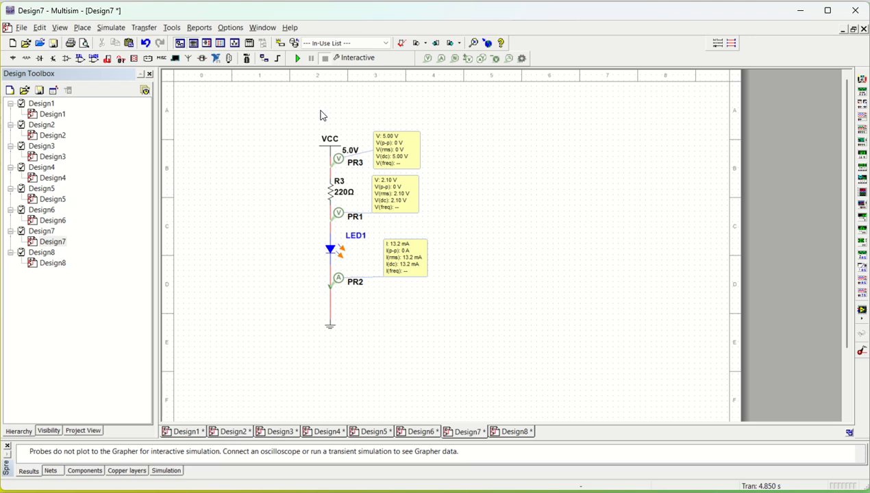
click(297, 58)
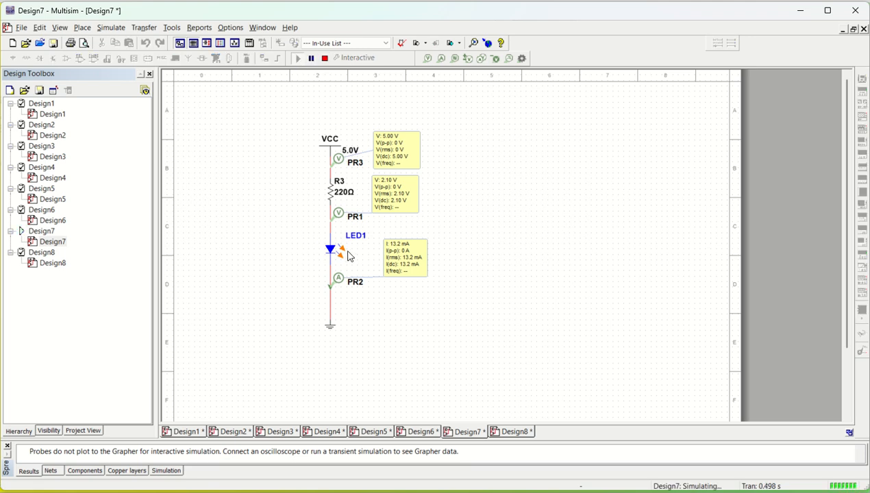
click(325, 59)
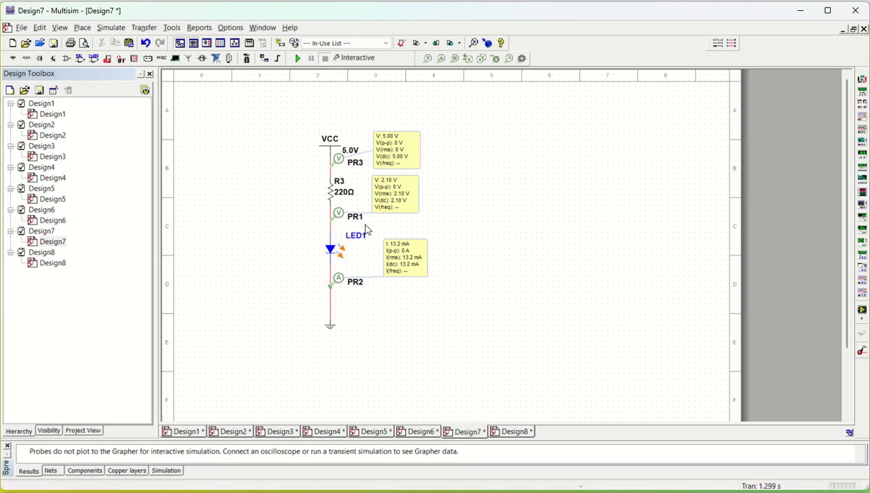
Step: Set the VCC supply voltage to 0 V and run the interactive simulation
double_click(351, 151)
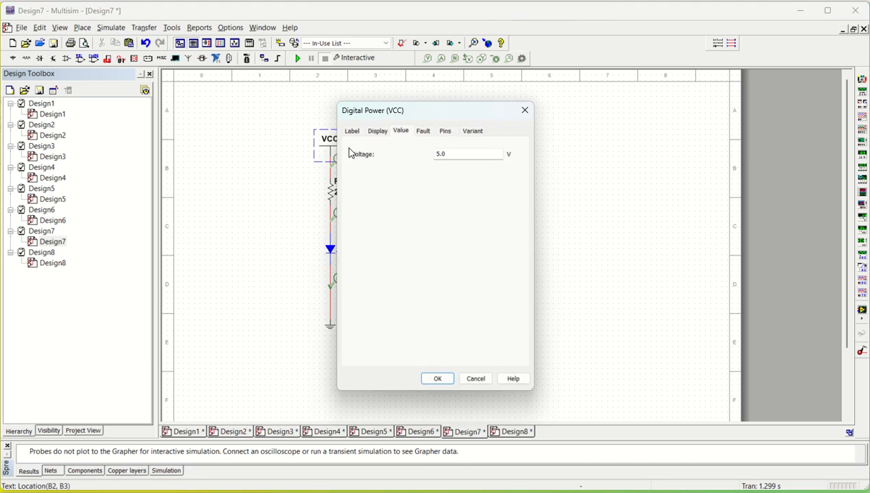
double_click(437, 154)
text(4)
click(438, 380)
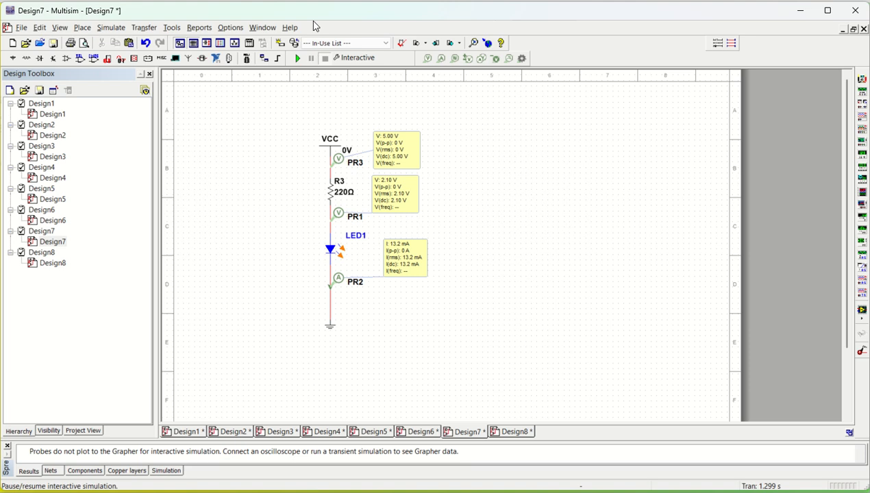
click(298, 59)
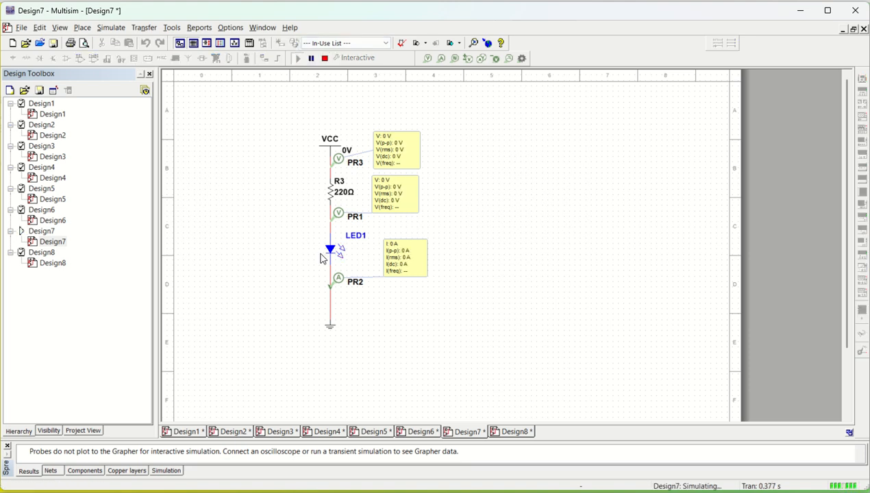
Step: Set the VCC supply voltage to 5 V, restart the interactive simulation to apply it, and stop the run
double_click(346, 150)
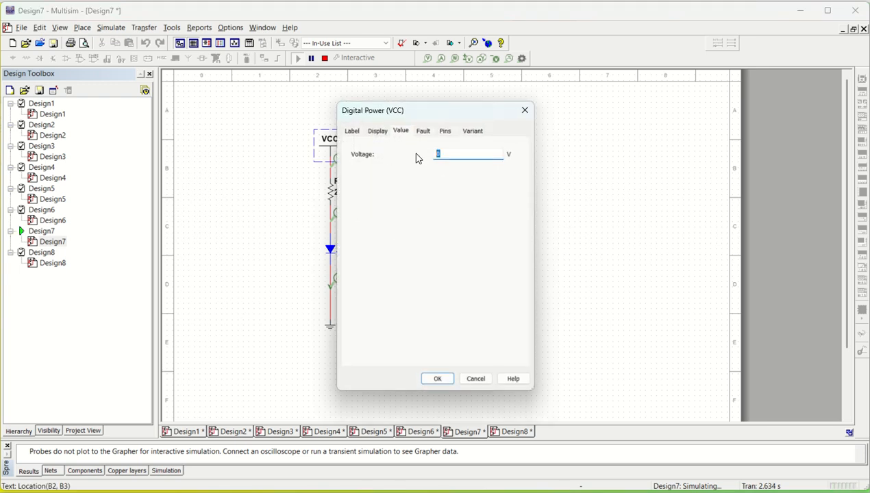
text(5)
click(433, 377)
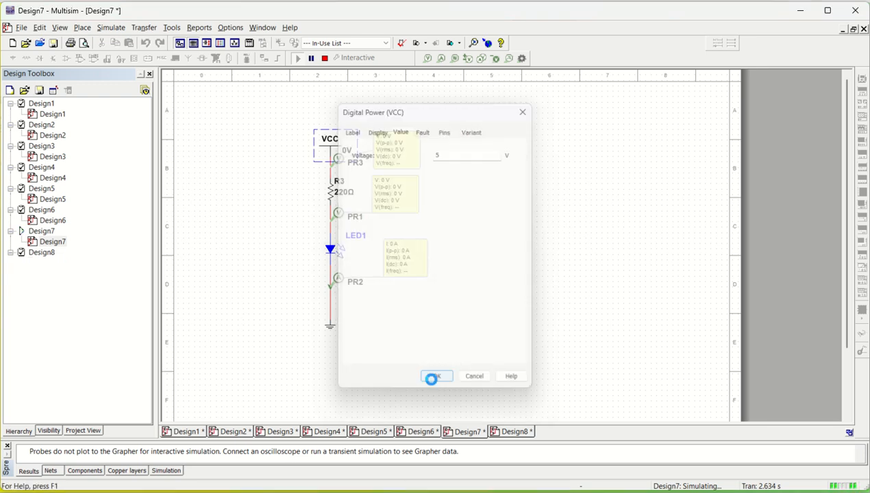
click(573, 277)
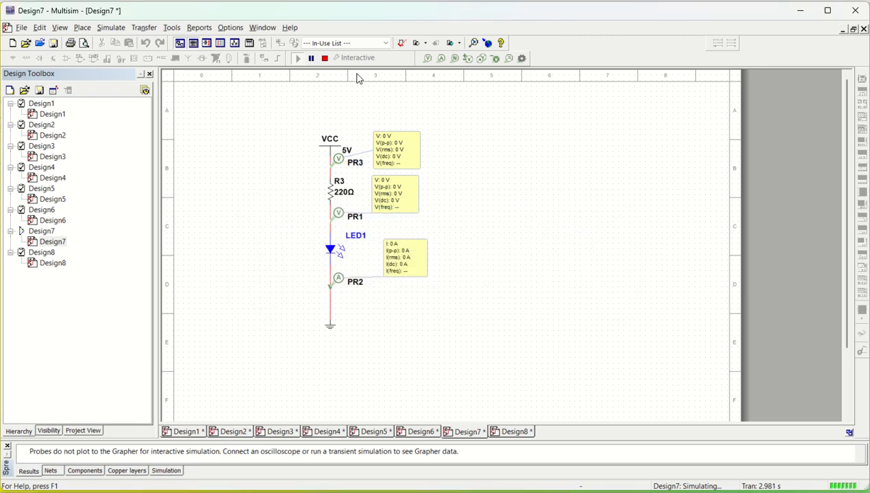
click(324, 58)
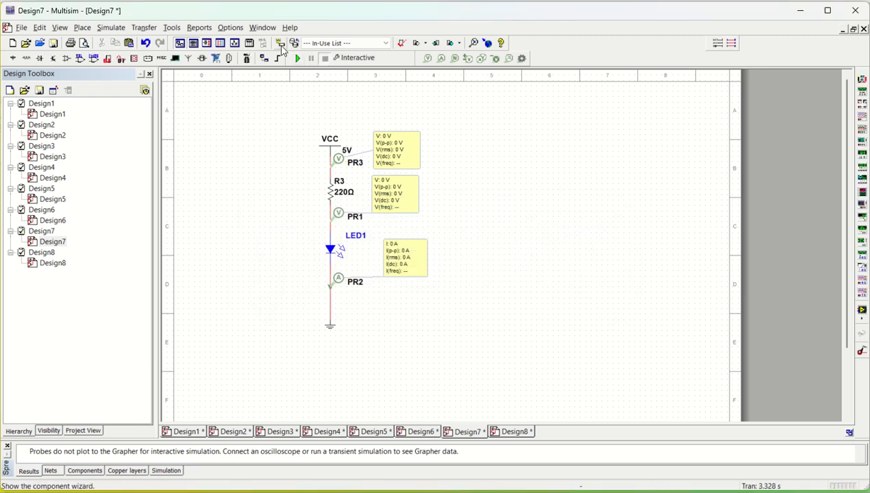
click(298, 58)
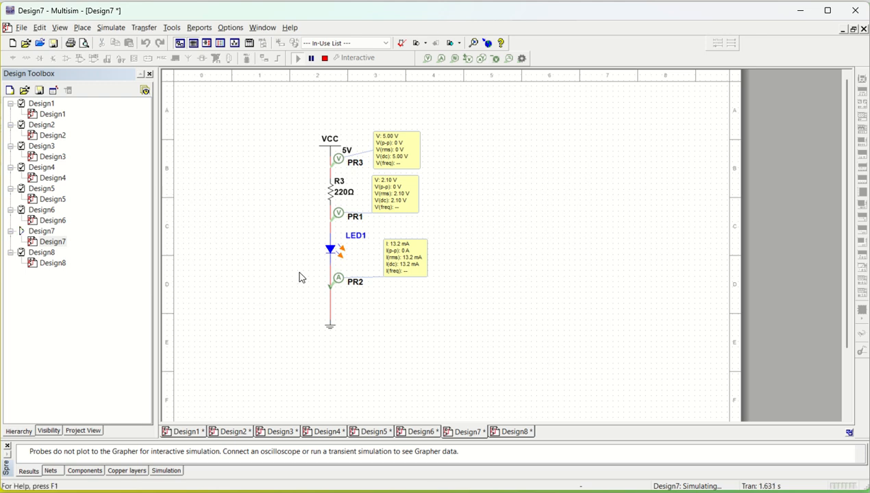
click(326, 59)
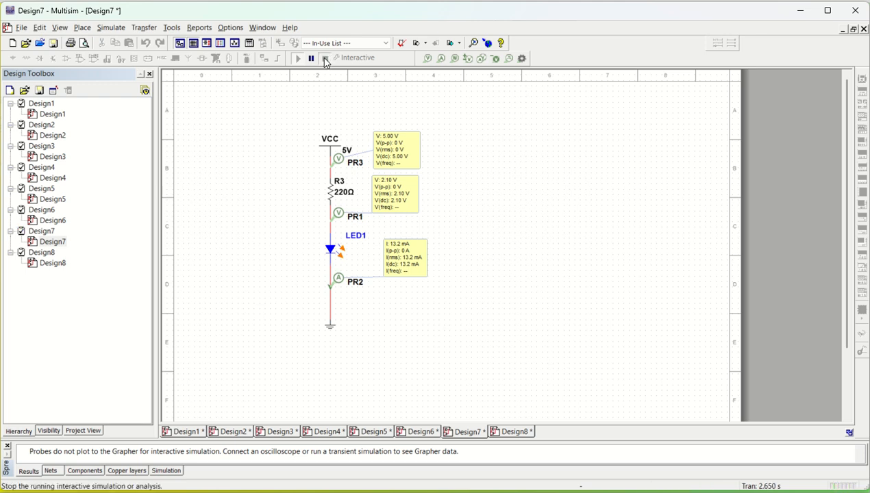
Step: Switch to the Design6 transistor circuit, run its interactive simulation to check the probes, and stop it
click(420, 432)
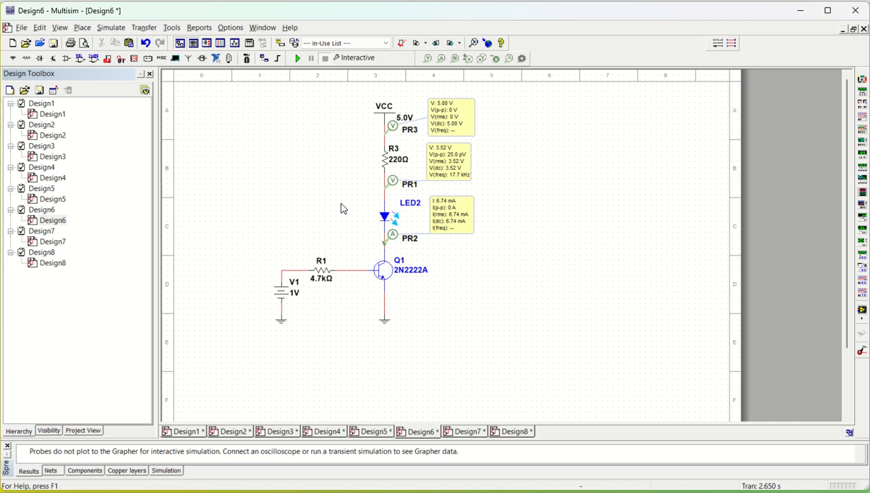
click(298, 58)
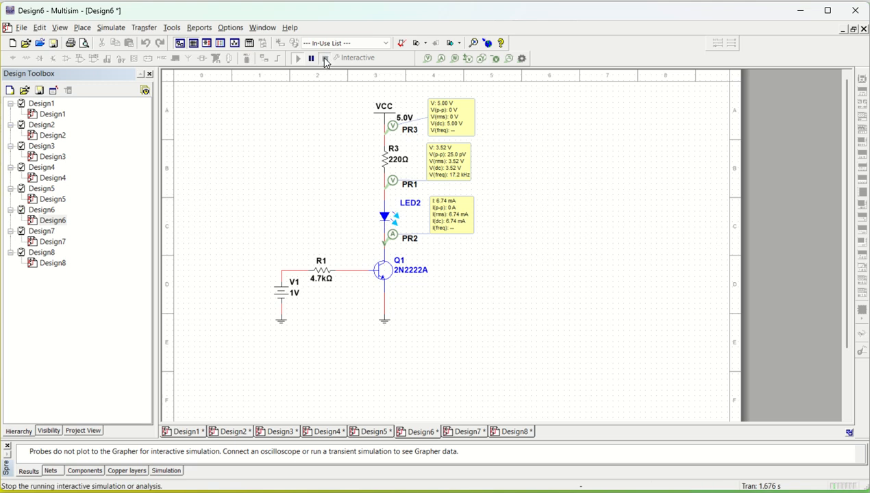
click(326, 59)
Step: Set the base supply V1 to 0 V, then run and stop the interactive simulation
double_click(294, 296)
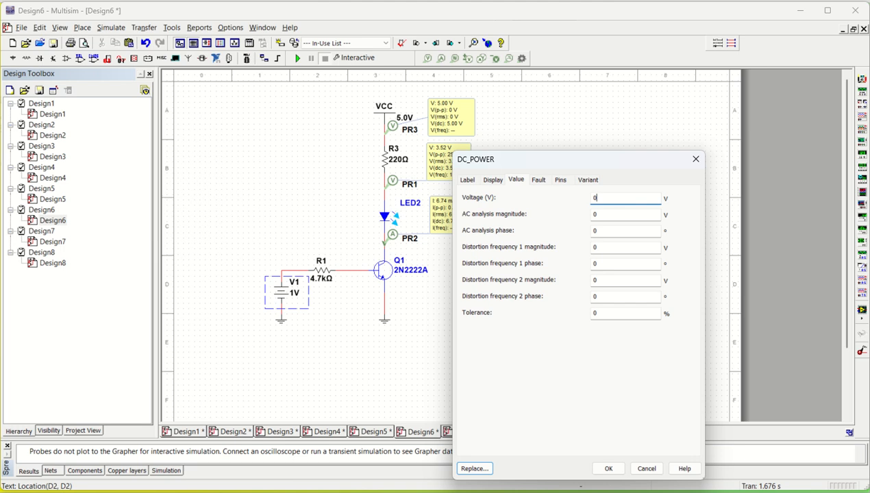
click(607, 469)
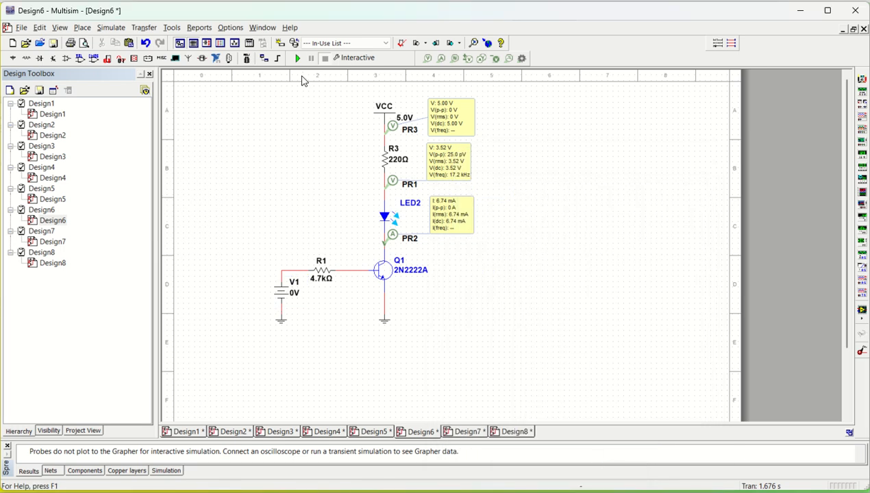
click(297, 59)
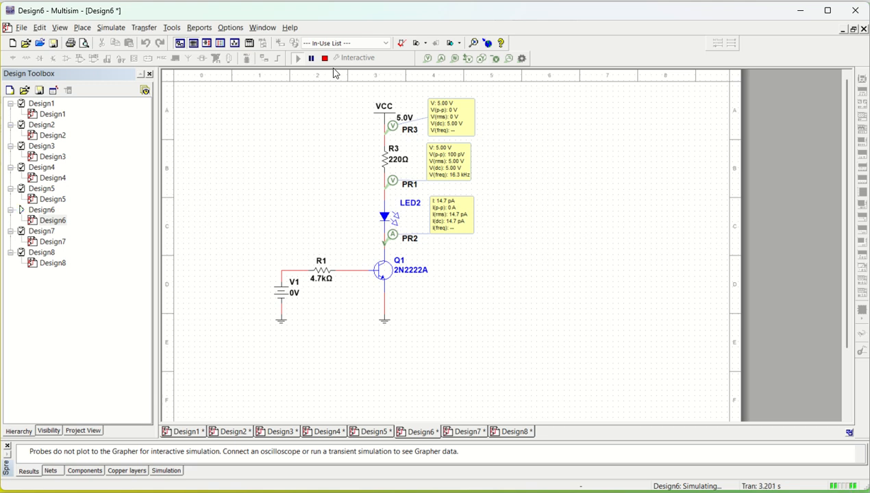
click(325, 58)
Step: Set the base supply V1 to 1 V, then run and stop the interactive simulation
double_click(293, 299)
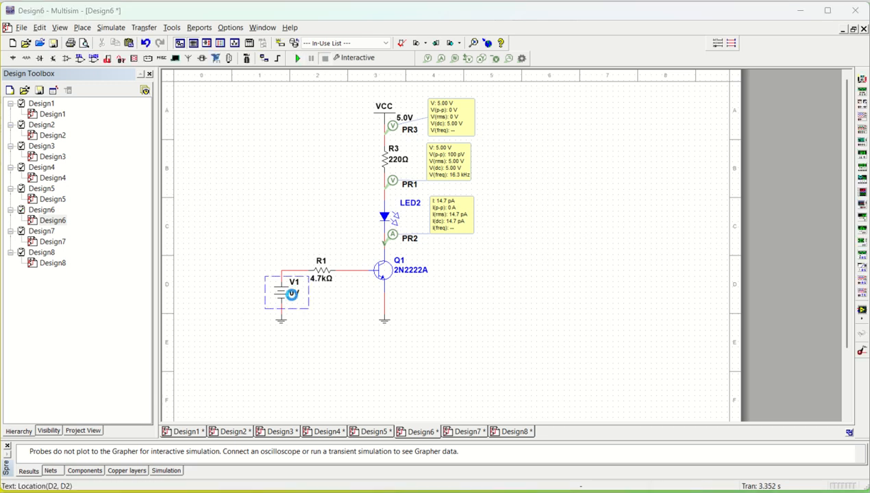
text(1)
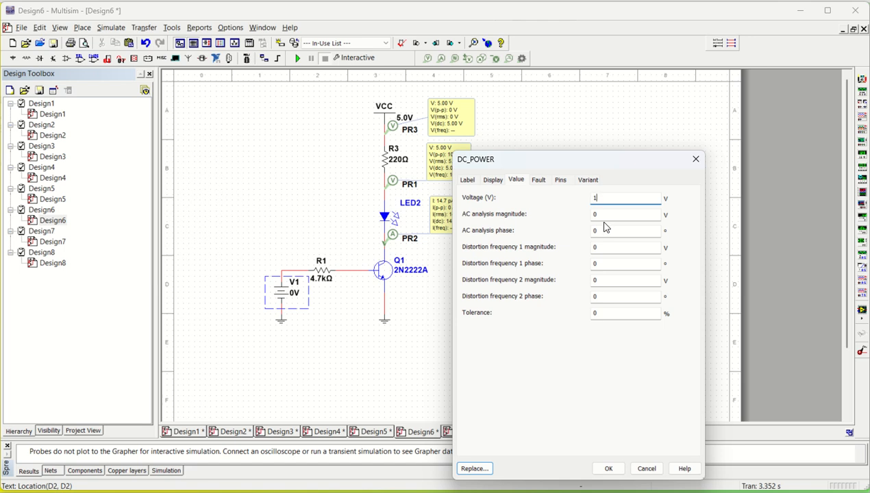
click(605, 468)
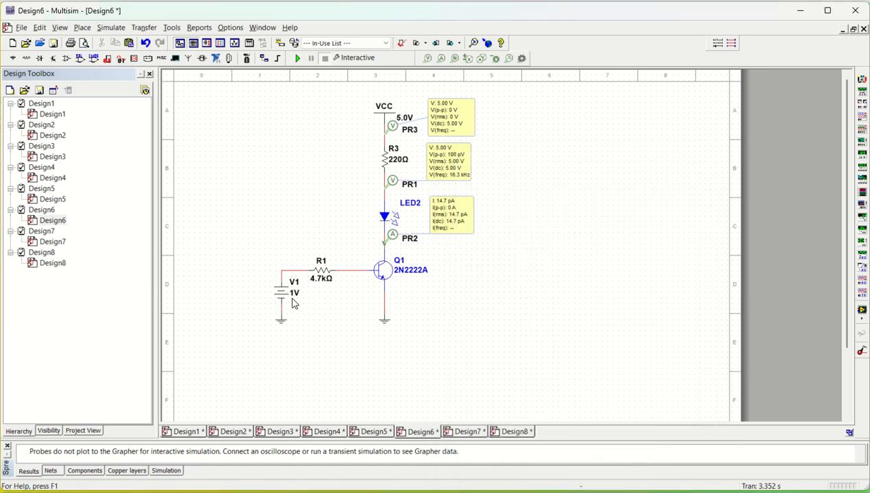
click(297, 58)
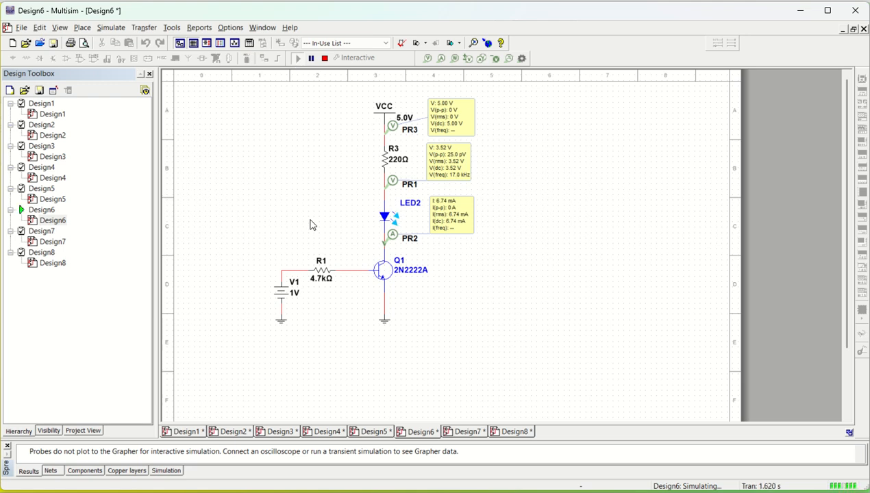
click(324, 58)
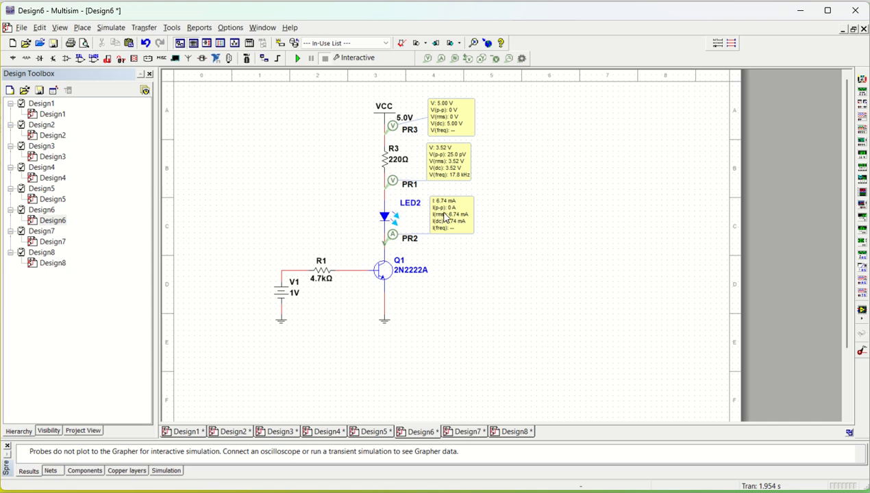
Step: Set the voltage of DC source V1, which feeds the transistor's base resistor, to 1.2 V
double_click(291, 293)
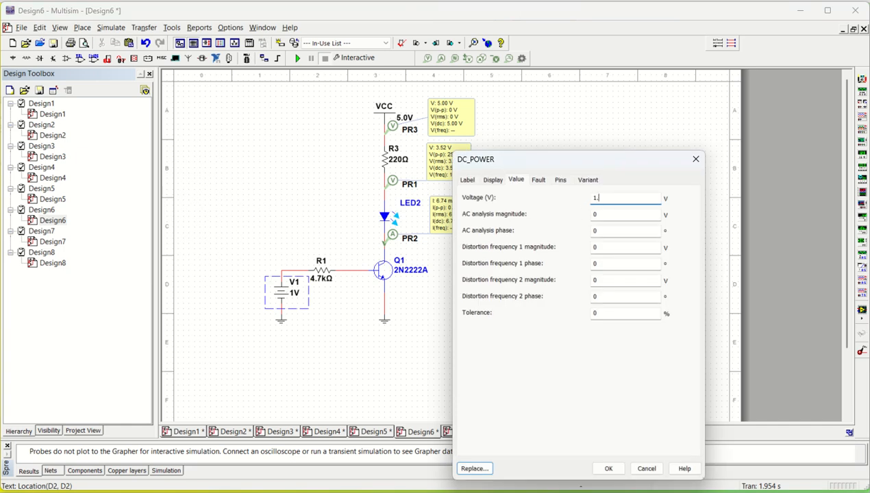
click(606, 468)
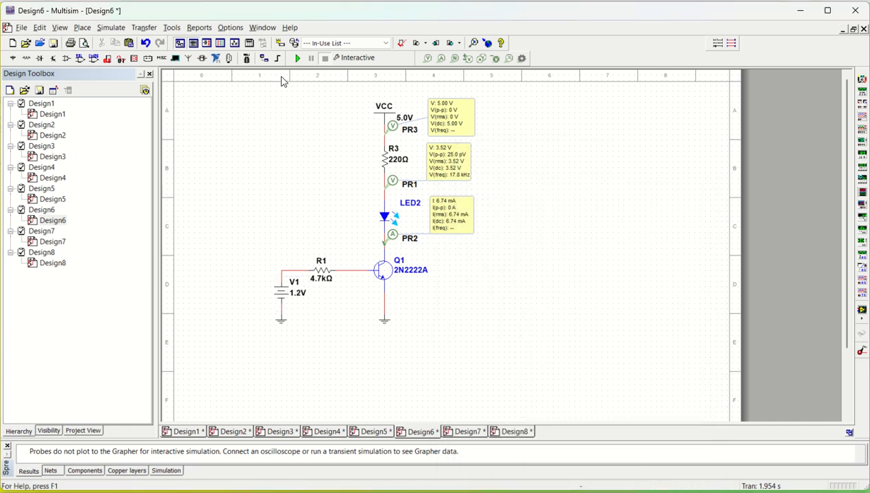
Step: Run the interactive simulation of the transistor circuit with base supply V1 at 1.2 V, then stop it
click(297, 59)
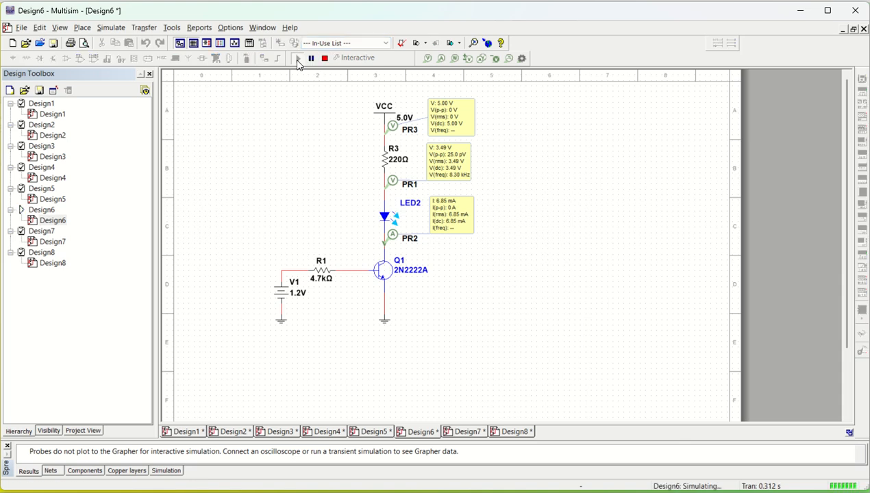
Step: Set the base supply V1 to 1.5 V, then run and stop the interactive simulation
double_click(299, 299)
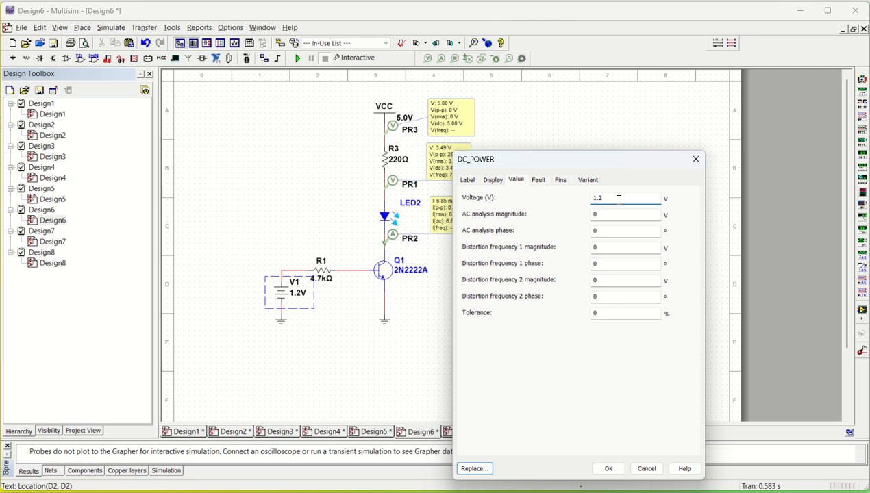
text(1.5)
click(607, 469)
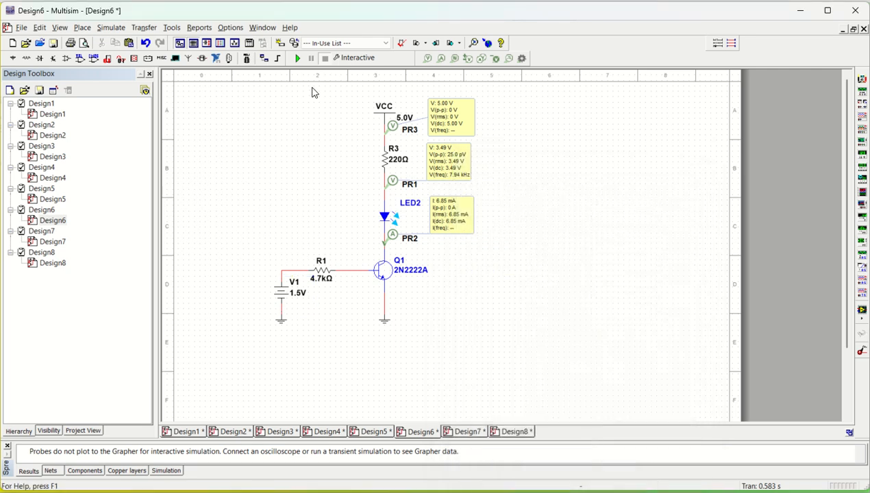
click(297, 58)
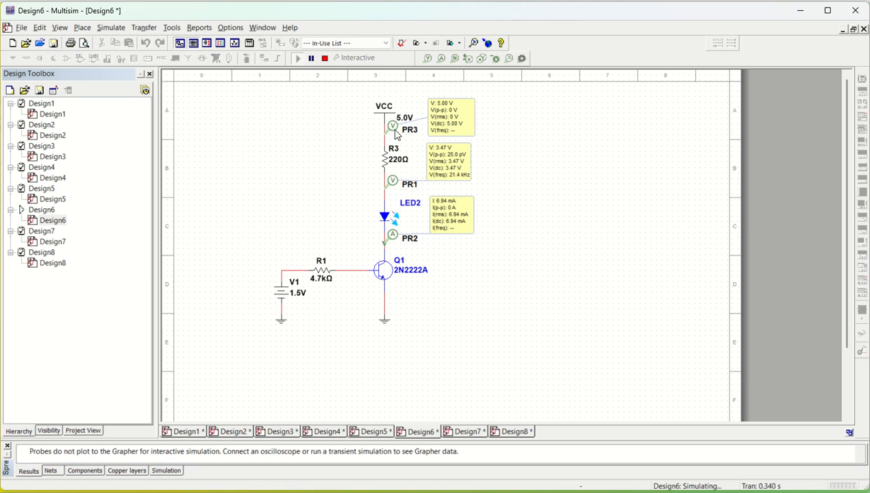
click(324, 58)
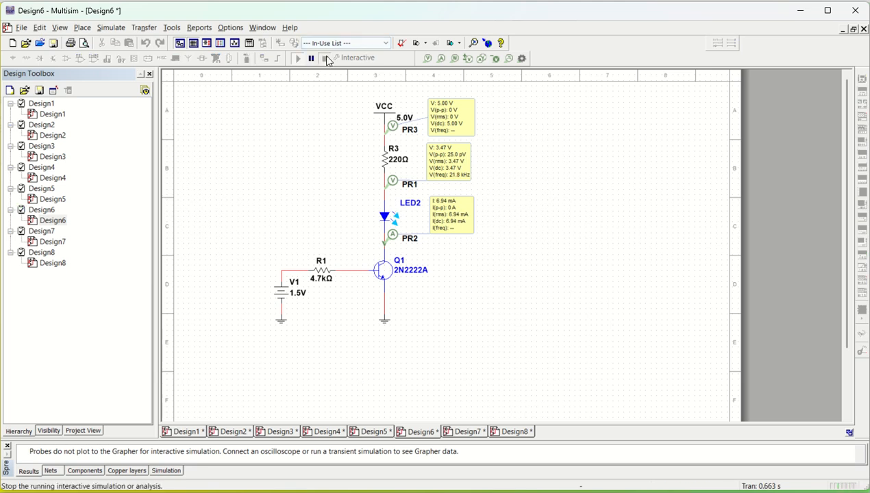
Step: Set the base supply V1 to 1.8 V, then run and stop the interactive simulation
double_click(293, 295)
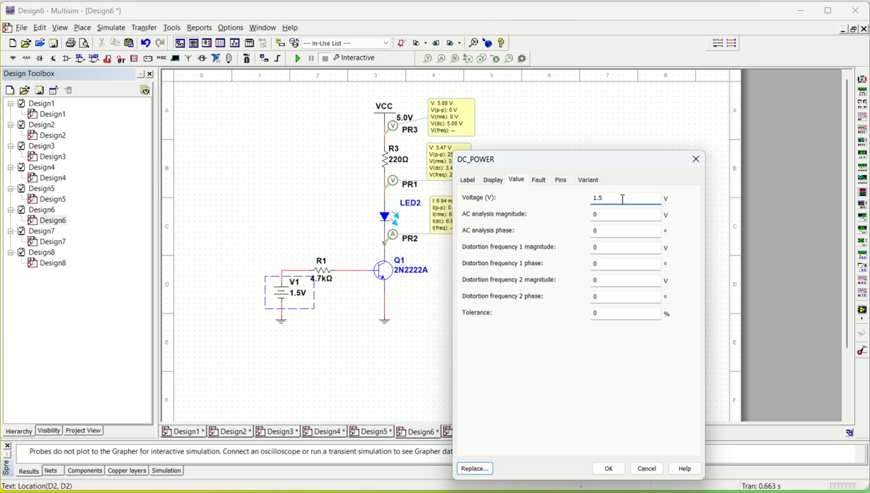
text(1.8)
click(608, 468)
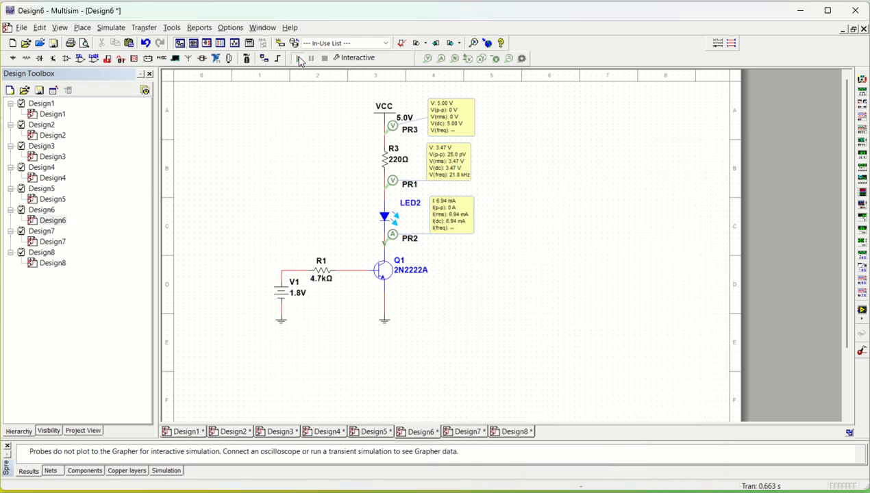
click(297, 58)
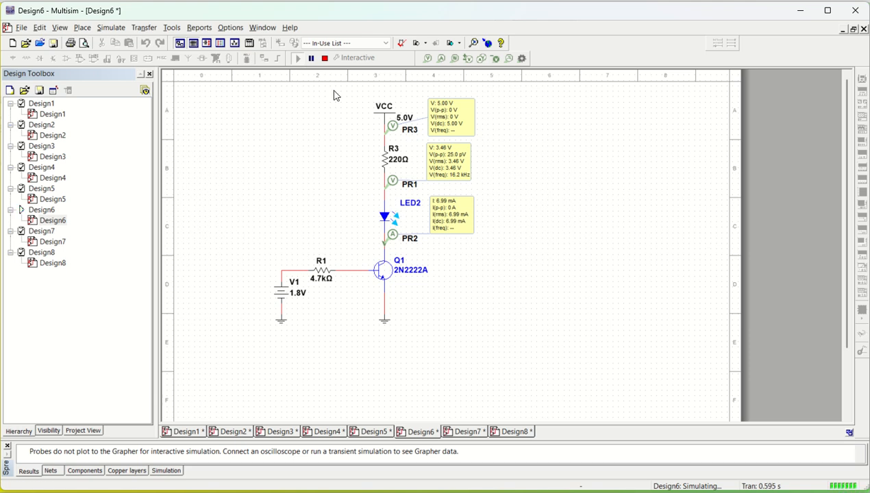
click(325, 58)
Step: Set the base supply V1 to 2.5 V, then run and stop the interactive simulation
double_click(299, 296)
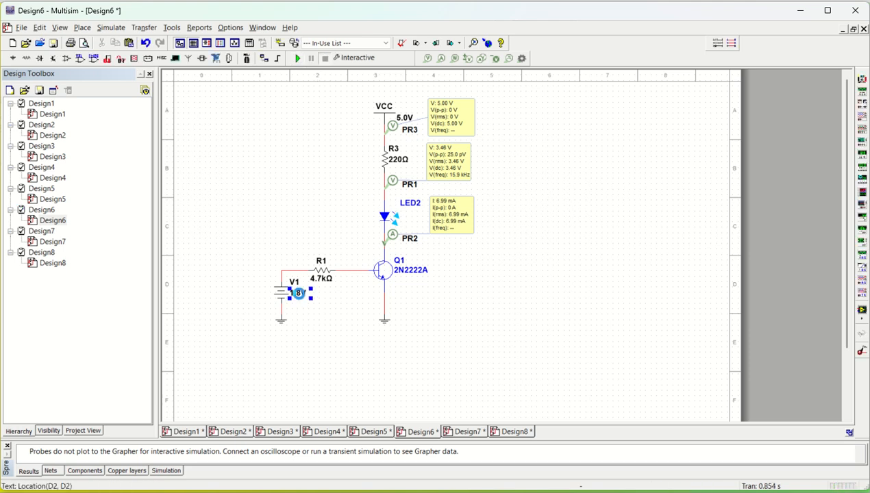
click(615, 201)
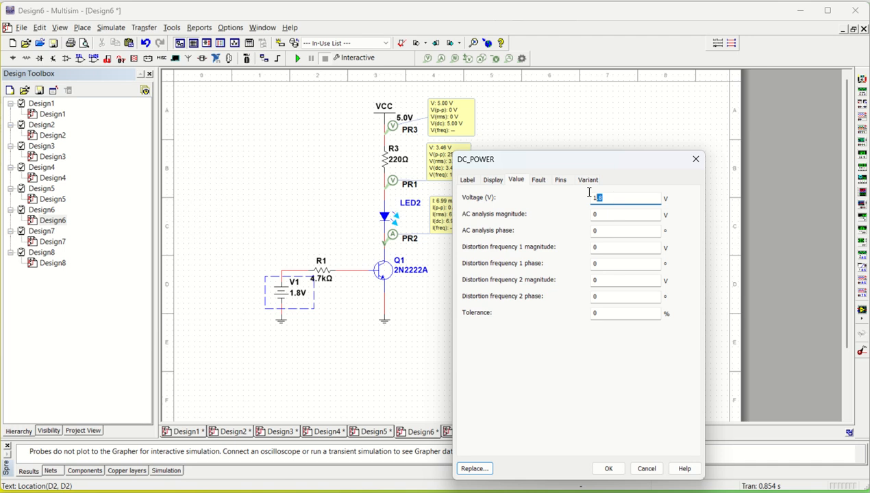
text(2.5)
click(609, 470)
click(298, 59)
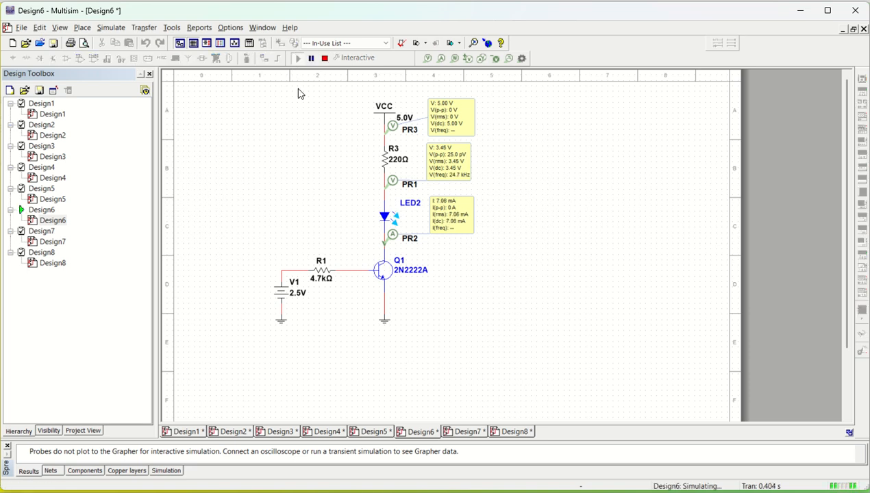
click(325, 58)
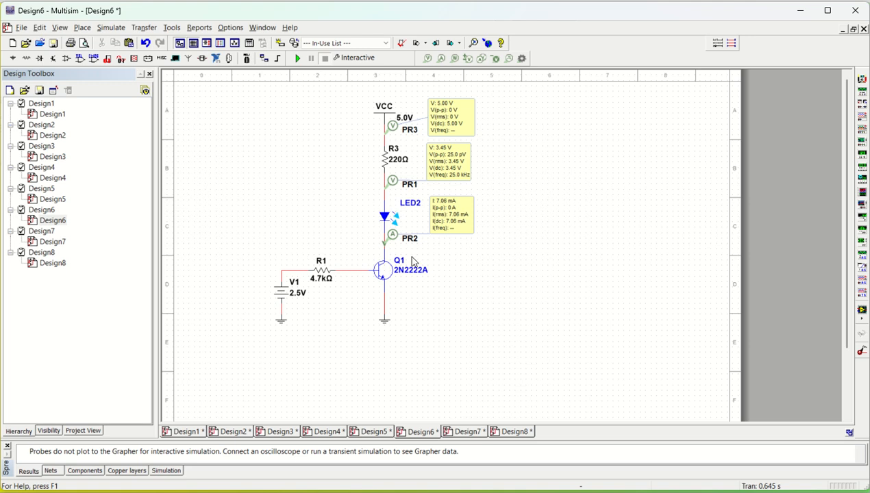
Step: In the Design7 LED circuit, set the VCC supply to 3.3 V, then run and stop the interactive simulation
click(465, 432)
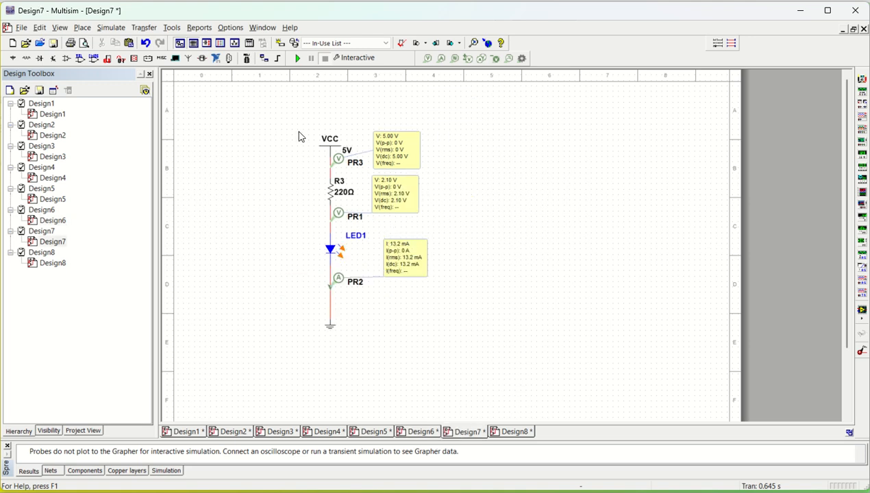
double_click(346, 148)
click(453, 155)
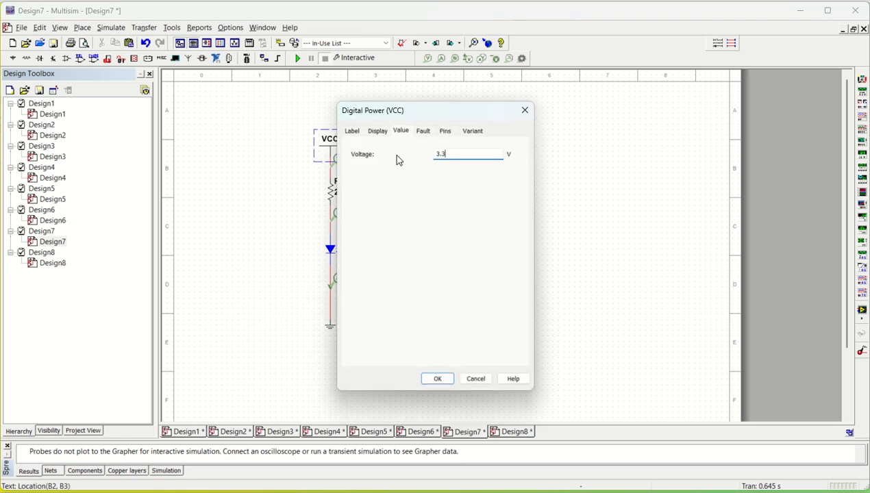
text(3.3)
click(442, 381)
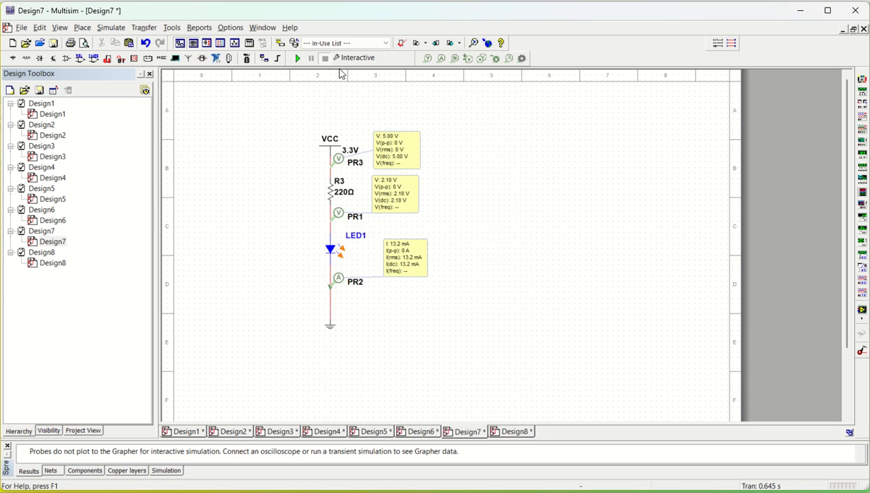
click(297, 58)
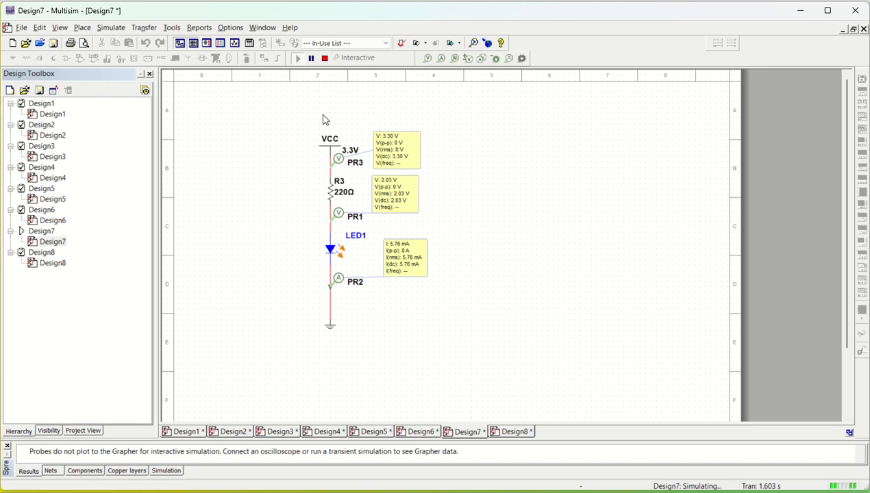
click(324, 58)
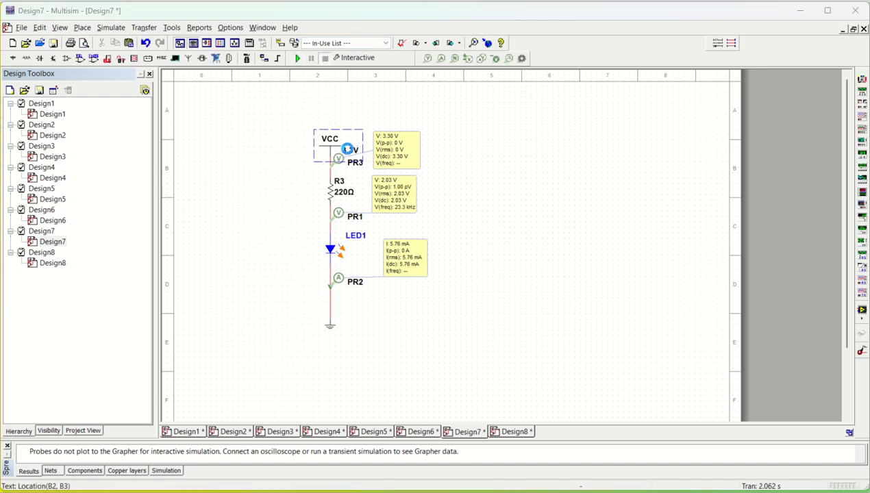
Step: Set the Design7 VCC supply to 1.8 V, then run and stop the interactive simulation
double_click(348, 150)
click(443, 154)
drag(444, 154, 422, 155)
text(1.8)
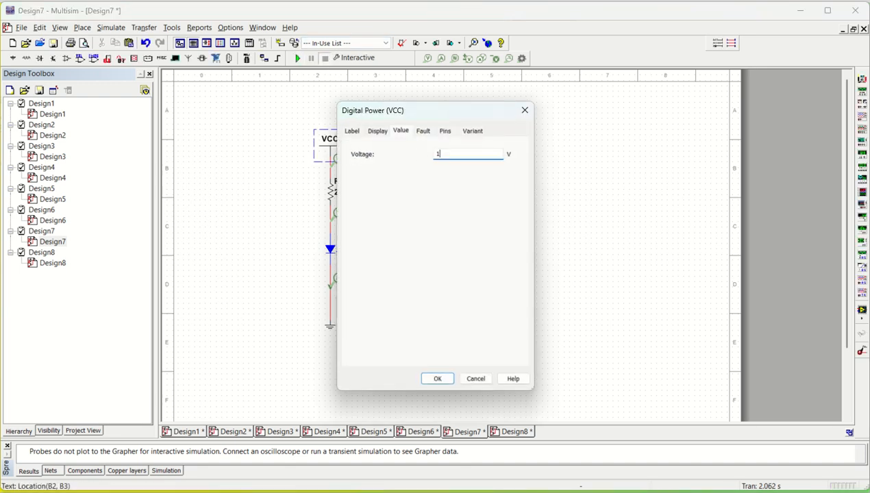
click(437, 378)
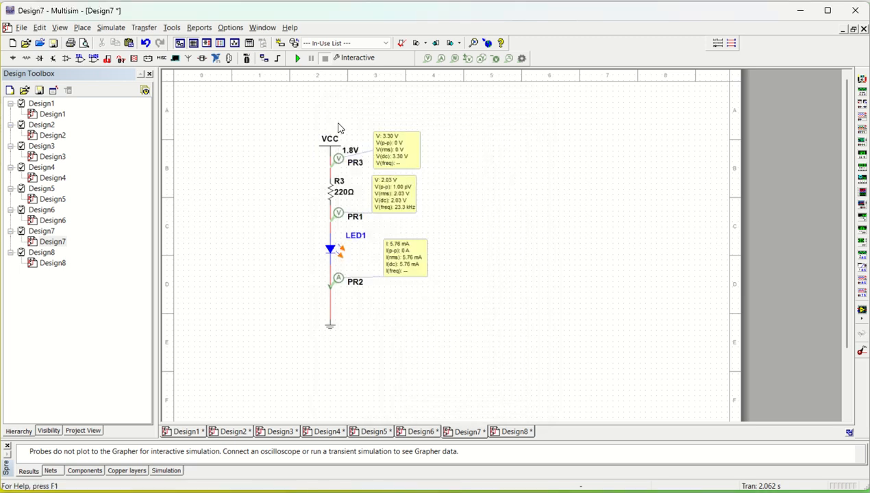
click(298, 59)
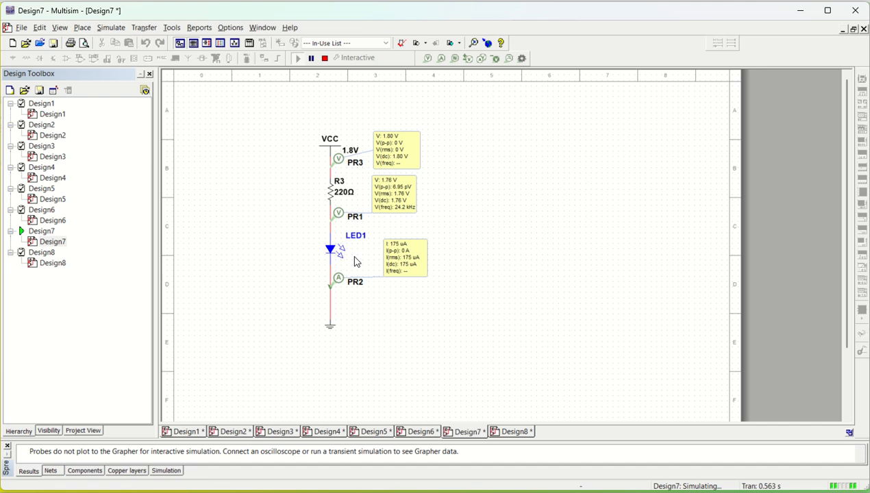
click(326, 59)
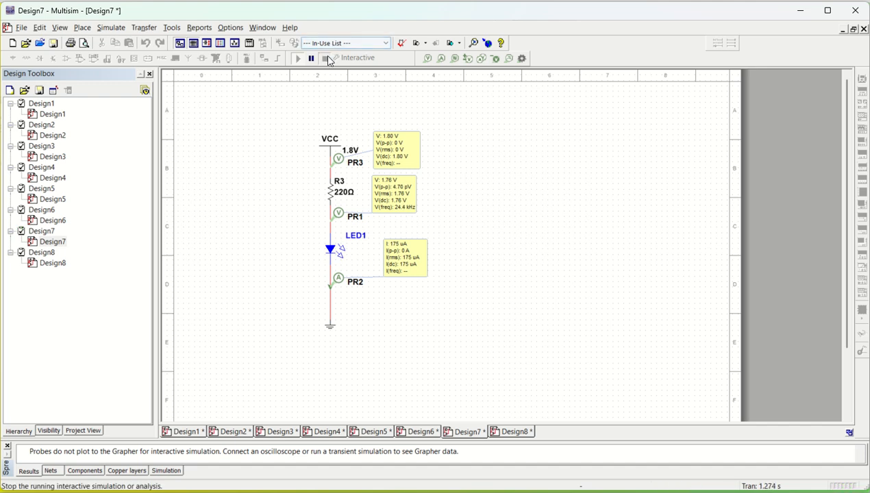
Step: Set the voltage of the VCC supply in Design7 back to 3.3 V
double_click(354, 156)
double_click(451, 157)
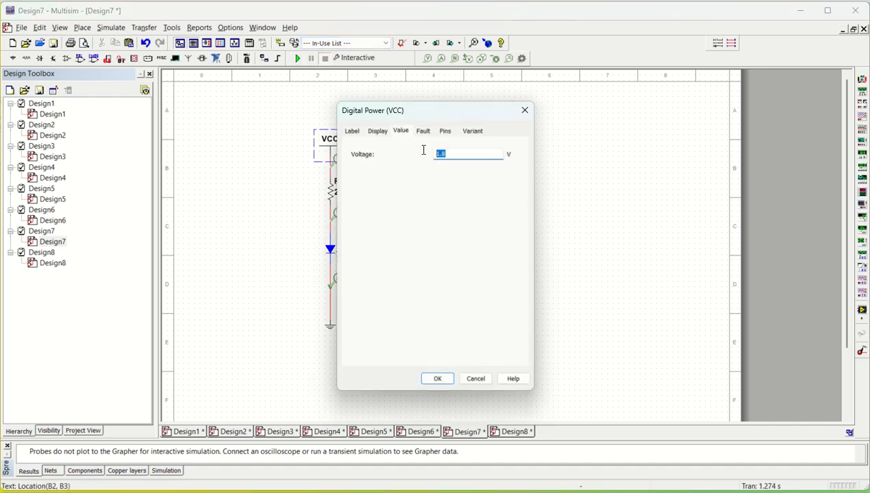
text(3.3)
click(434, 380)
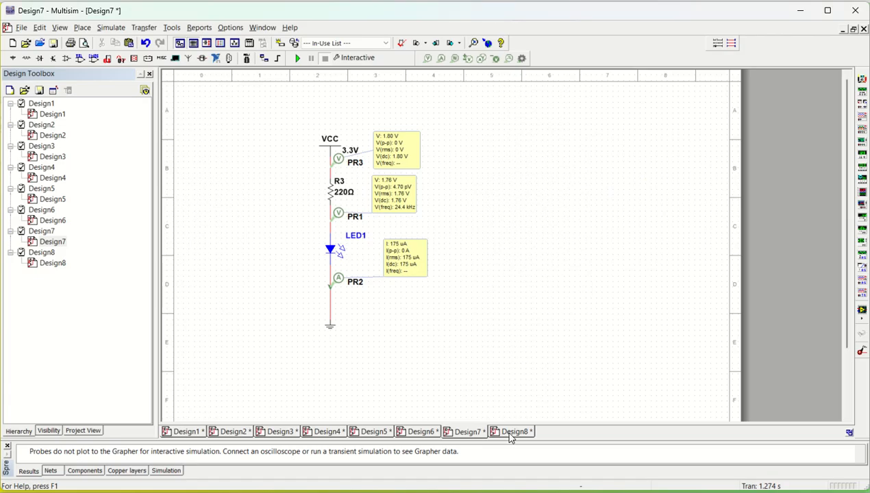
Step: Switch to the Design8 circuit, review pulse source V1's value settings, and run and stop its interactive simulation
click(512, 433)
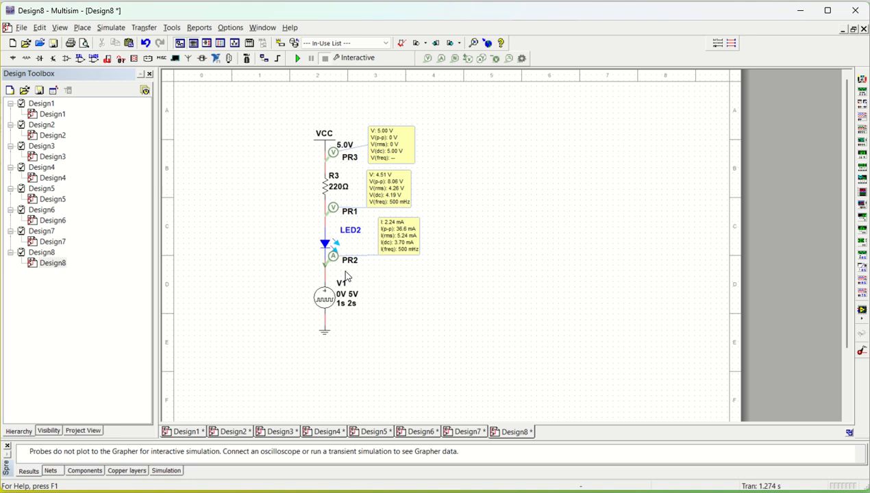
double_click(328, 302)
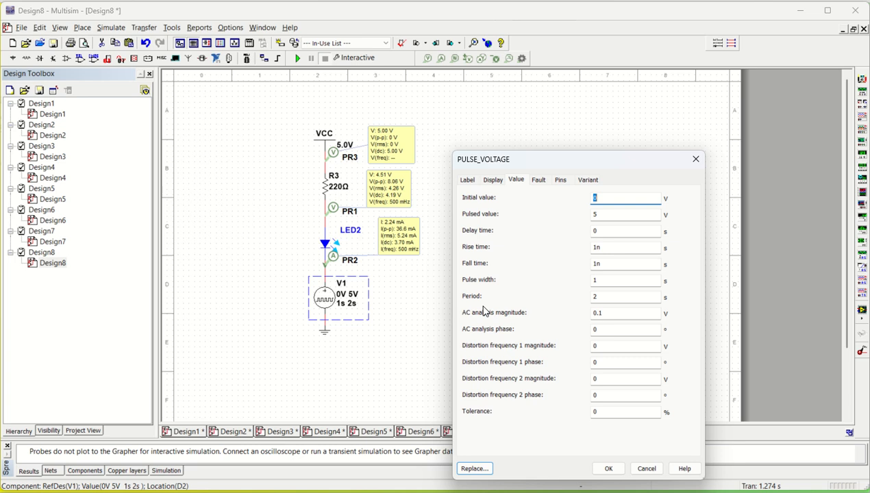
click(609, 281)
click(696, 160)
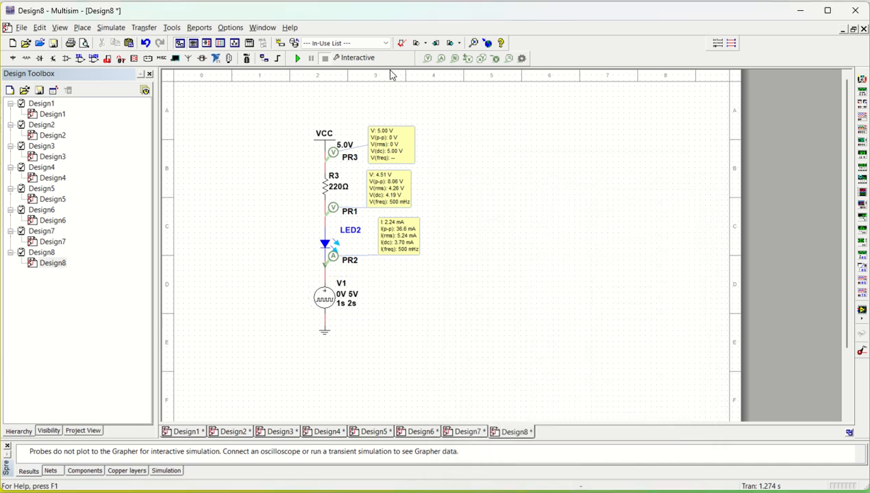
click(298, 60)
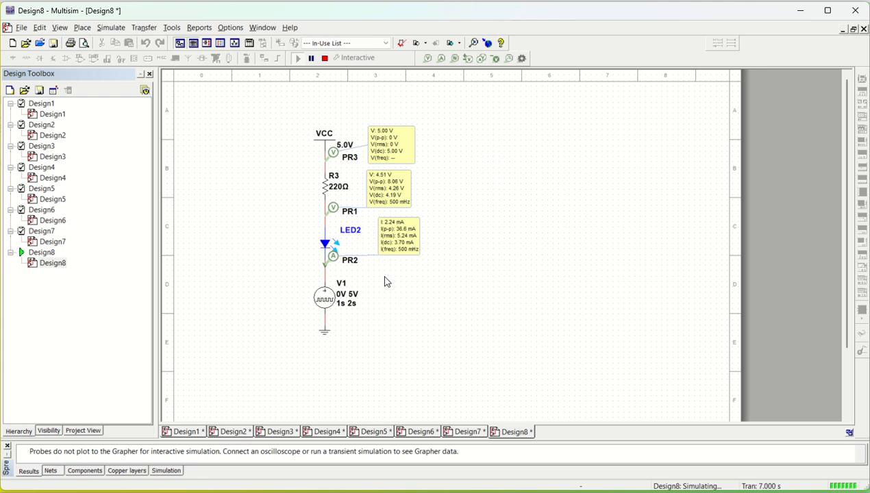
click(325, 58)
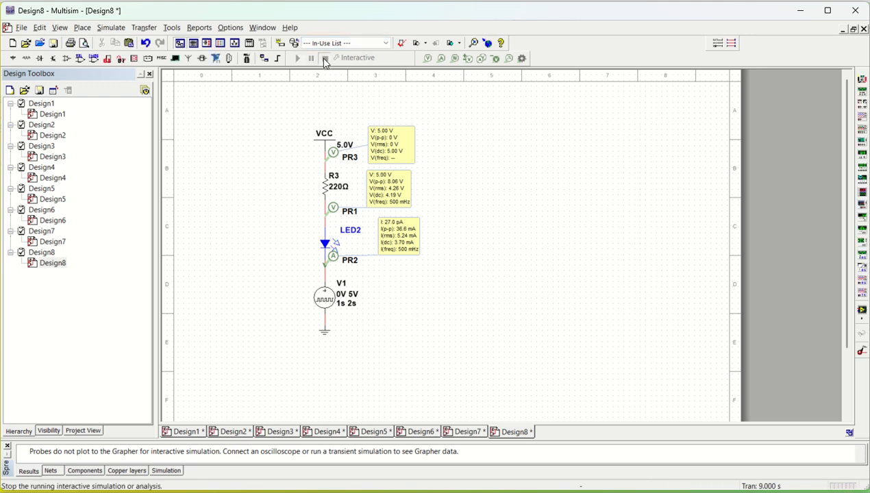
Step: Duplicate the complete Design8 LED circuit with its probes and place the copy to the right of the original
drag(272, 107, 441, 353)
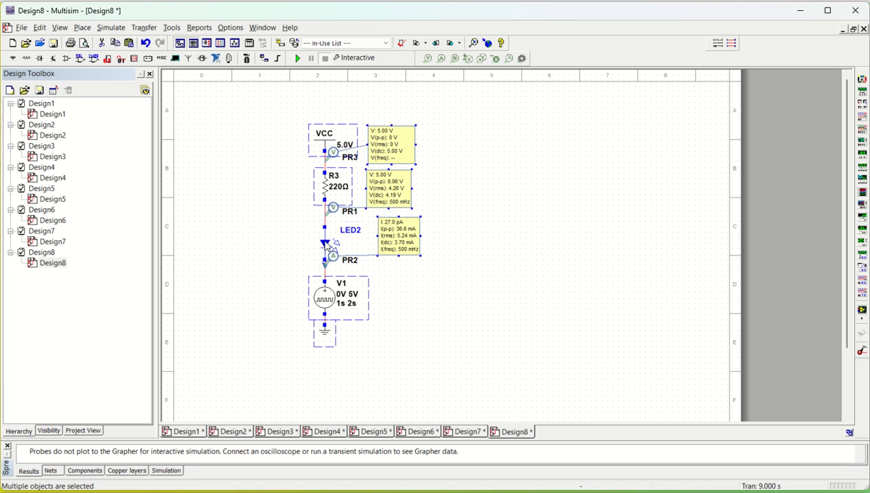
click(282, 159)
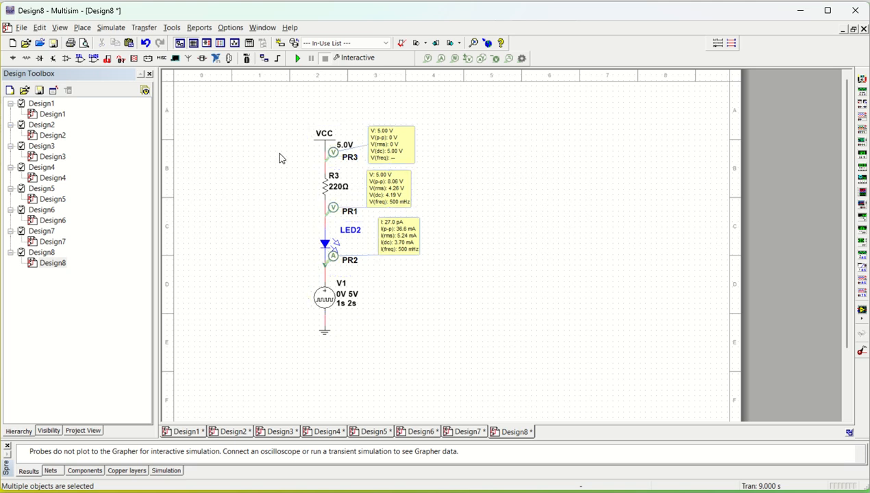
drag(265, 96, 487, 355)
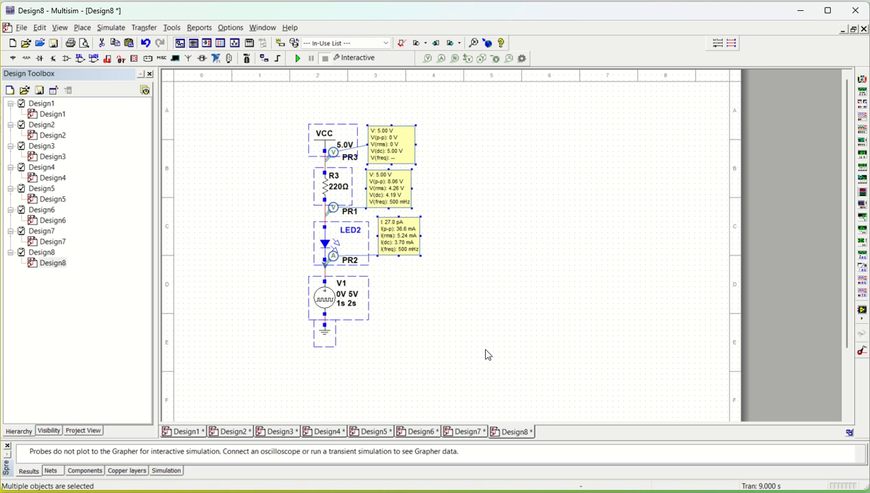
click(491, 323)
key(ctrl+v)
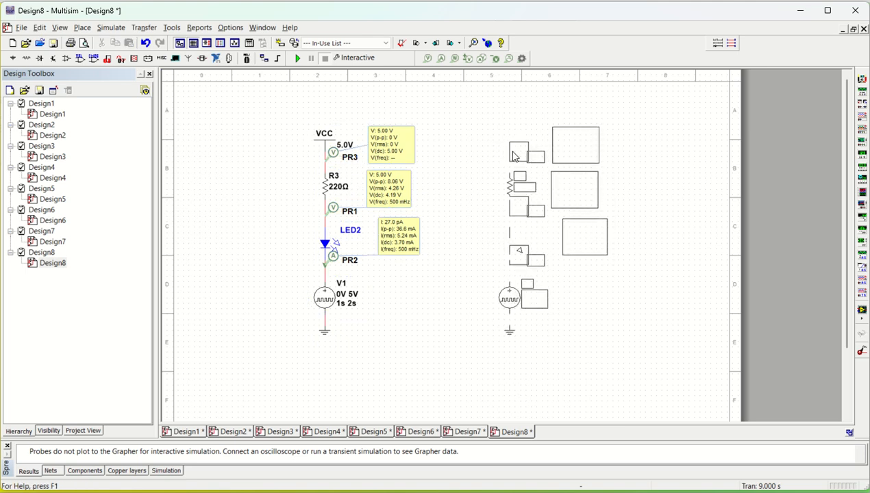
click(514, 159)
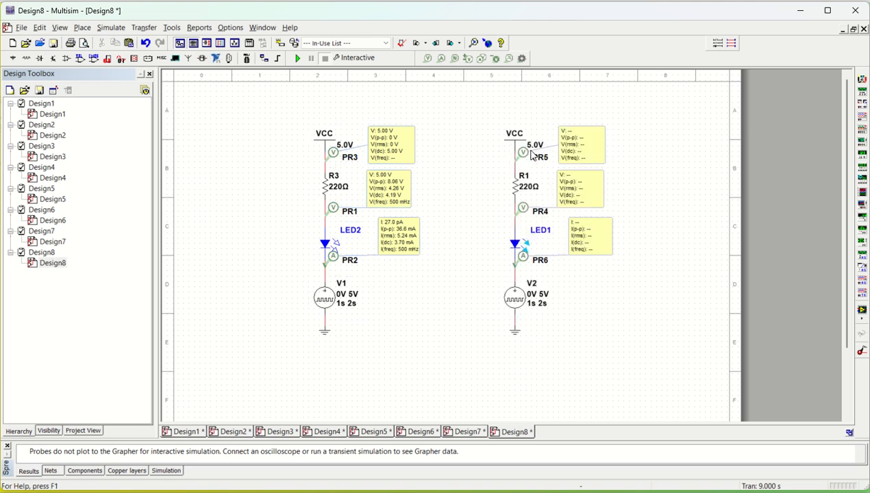
Step: Delete the VCC supply from the copied circuit and cut its pulse source V2
click(522, 146)
key(Delete)
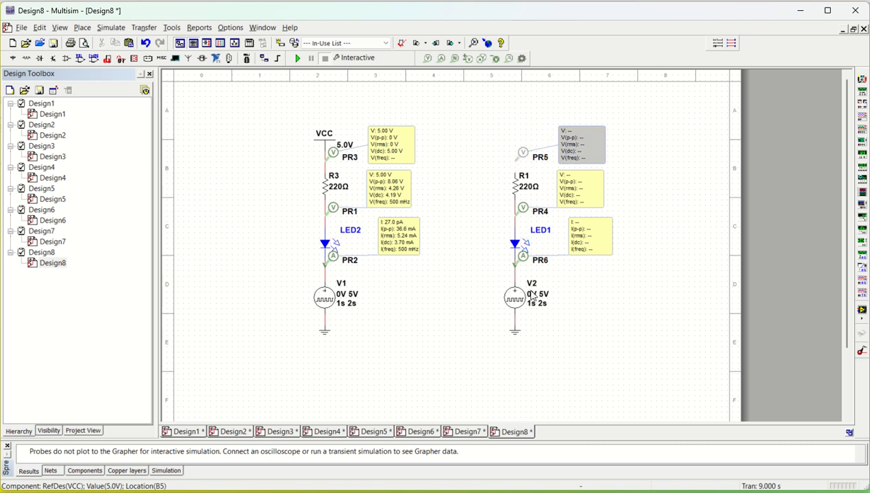
click(514, 299)
key(ctrl+x)
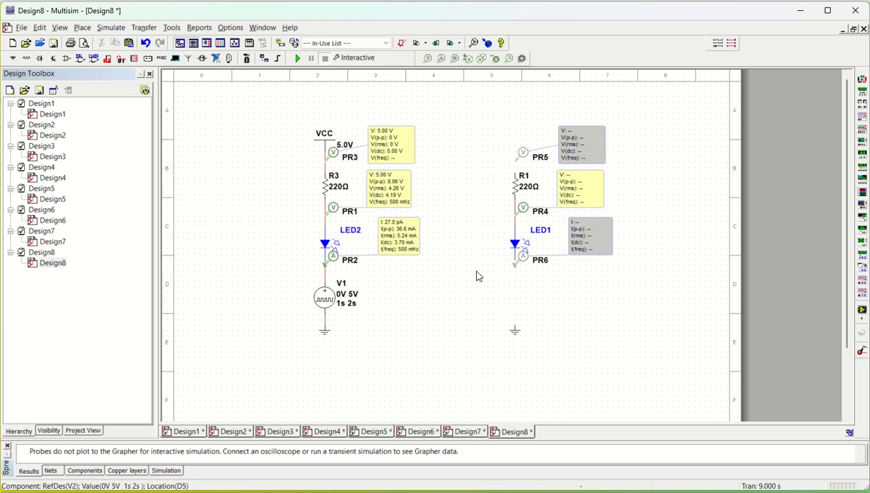
Step: Paste pulse source V2 to the upper left of R1 and wire LED1's cathode to the ground below it
key(ctrl+v)
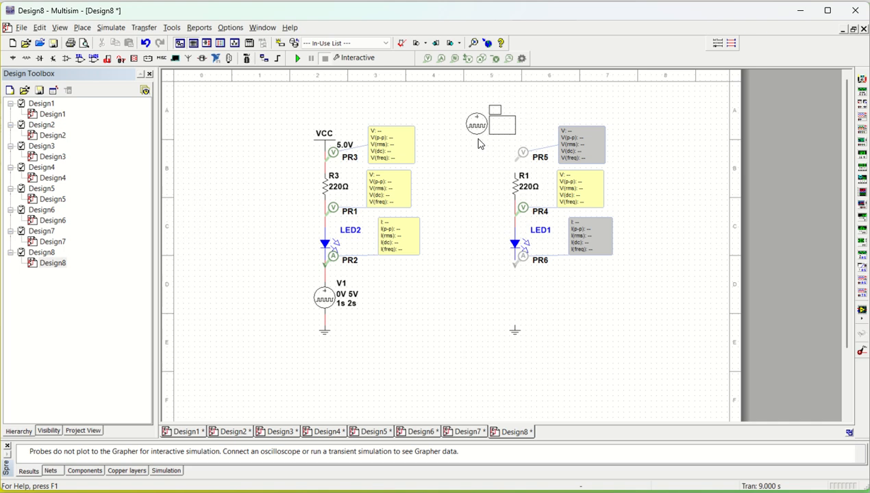
click(465, 150)
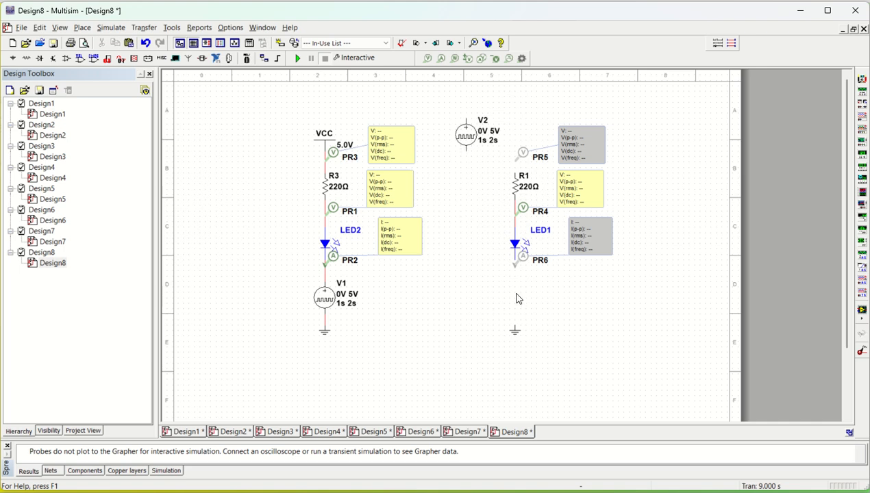
click(515, 324)
click(514, 261)
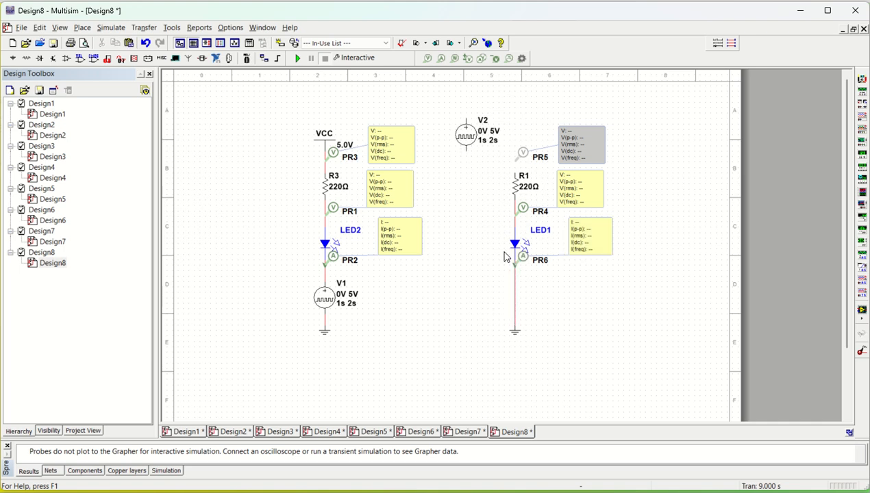
Step: Wire V2's positive terminal to the upper end of R1 and attach a copy of the ground symbol beneath V2
click(466, 120)
click(514, 173)
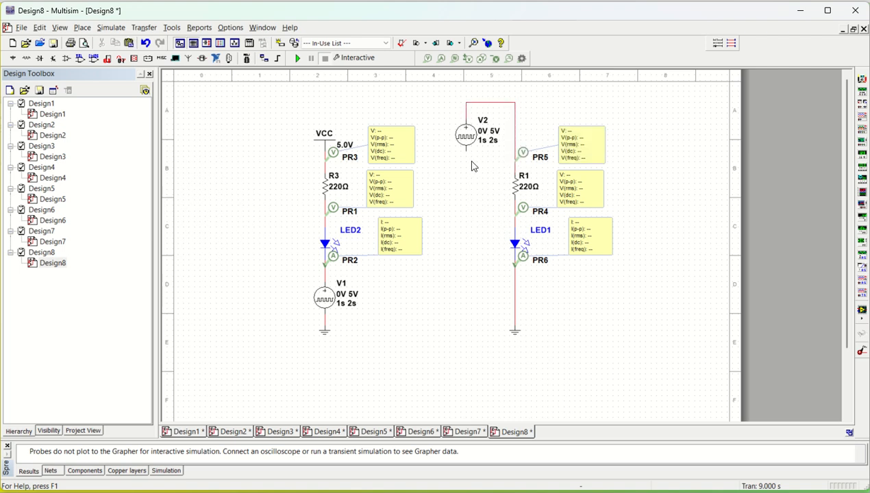
click(326, 335)
click(471, 287)
key(ctrl+v)
click(466, 159)
Step: Move current probe PR6 lower on the wire below LED1 and delete LED1 from the copied circuit
drag(519, 269, 519, 301)
click(540, 341)
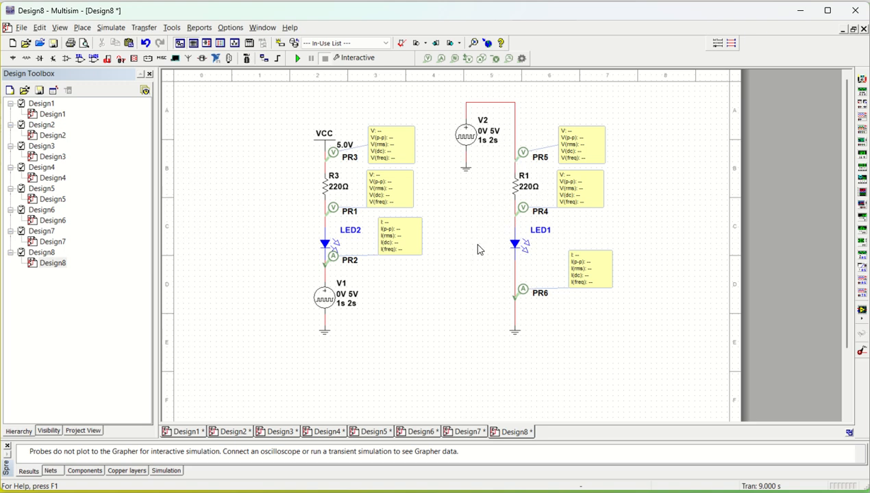
click(517, 246)
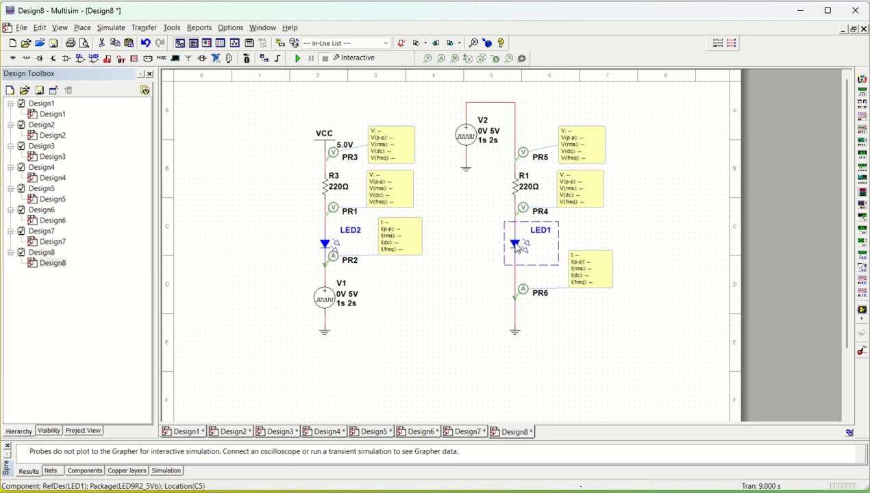
key(Delete)
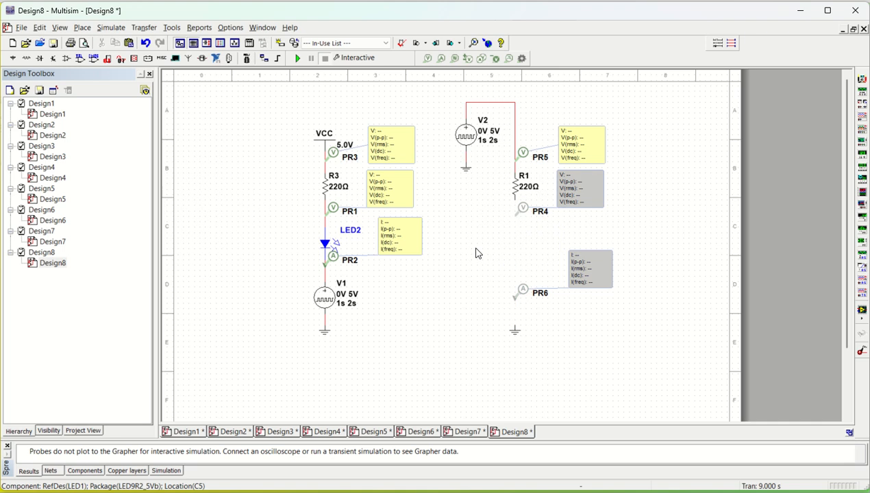
Step: Place an LED_red component from the LED family of the Diodes group between R1 and probe PR6
click(82, 27)
click(95, 44)
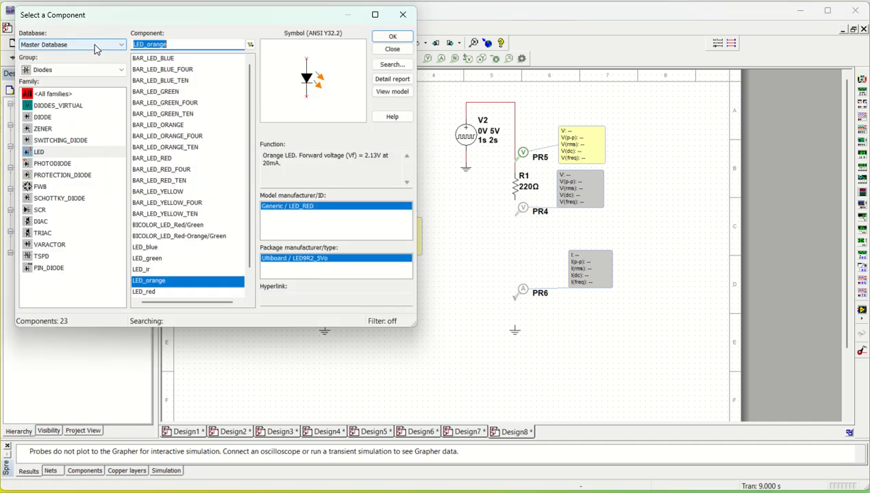
scroll(185, 269, down, 1)
click(160, 270)
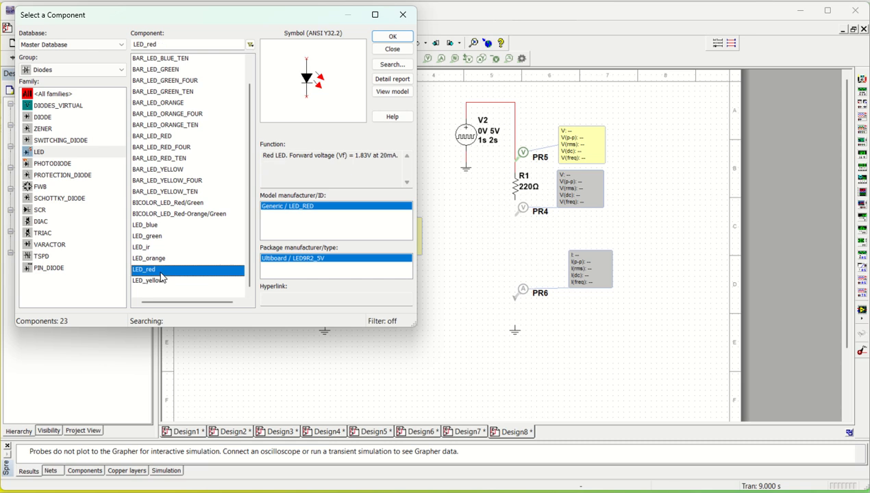
click(382, 38)
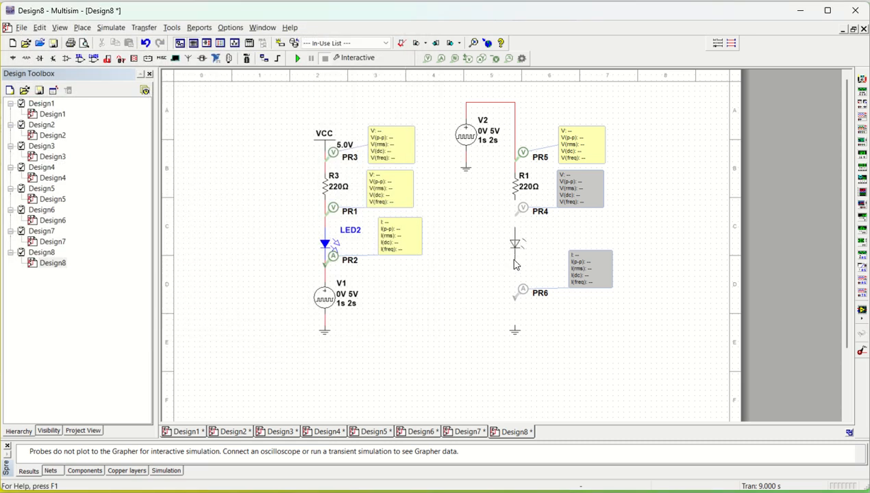
click(515, 270)
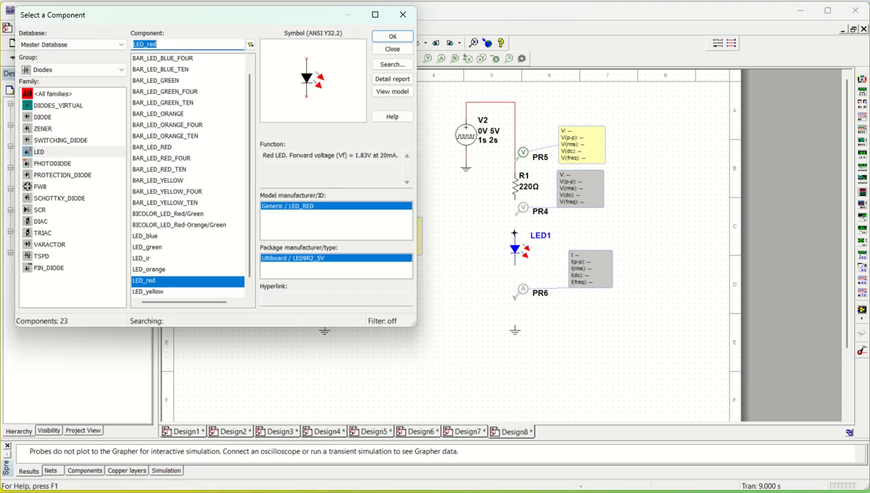
click(403, 14)
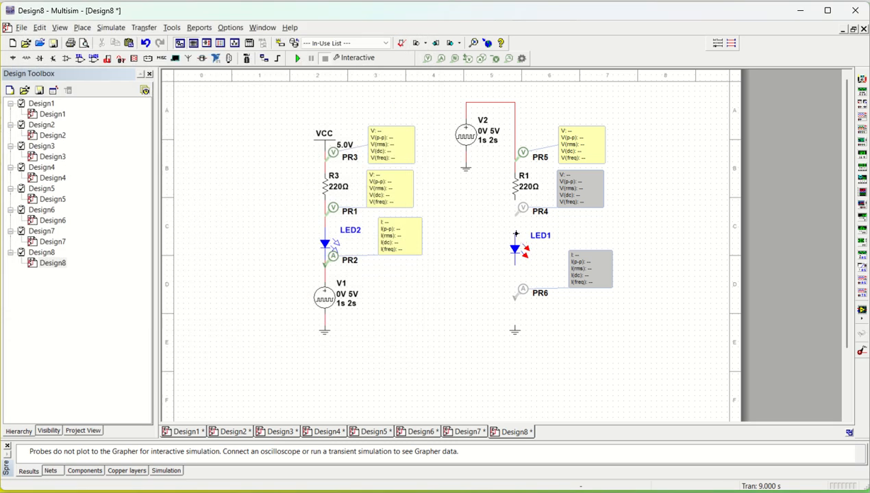
Step: Wire the new red LED's anode to the lower end of R1 and its cathode to ground through probe PR6
click(515, 233)
click(513, 207)
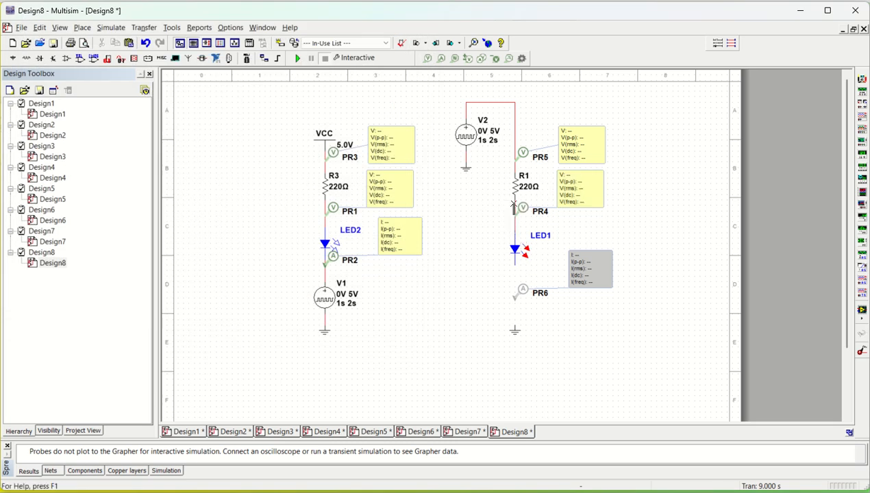
click(514, 265)
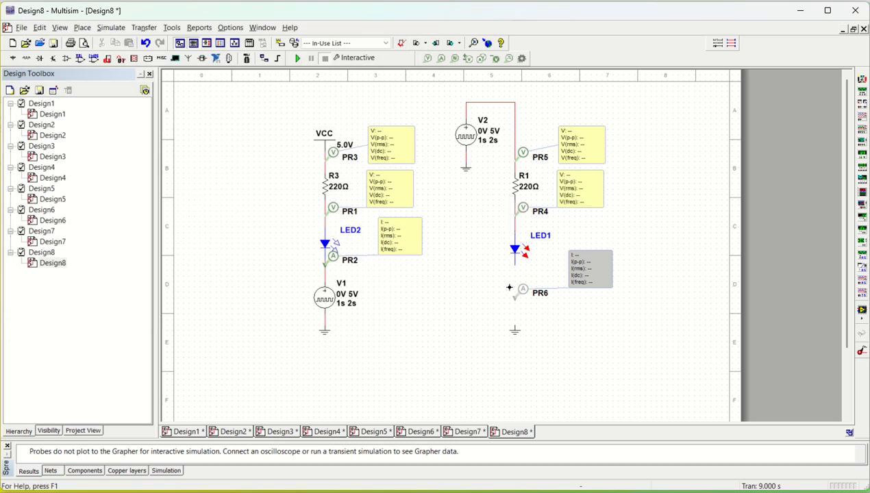
click(514, 330)
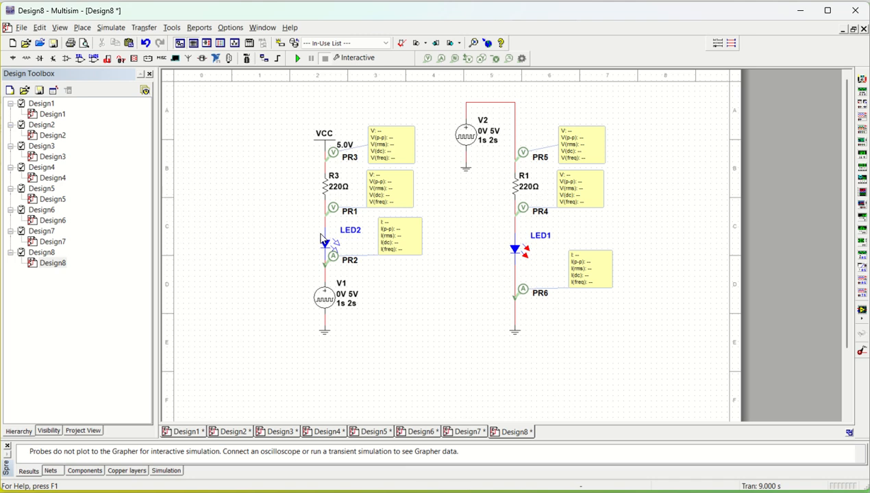
Step: Run the interactive simulation of both Design8 circuits to compare their probe readings, and stop it
click(297, 58)
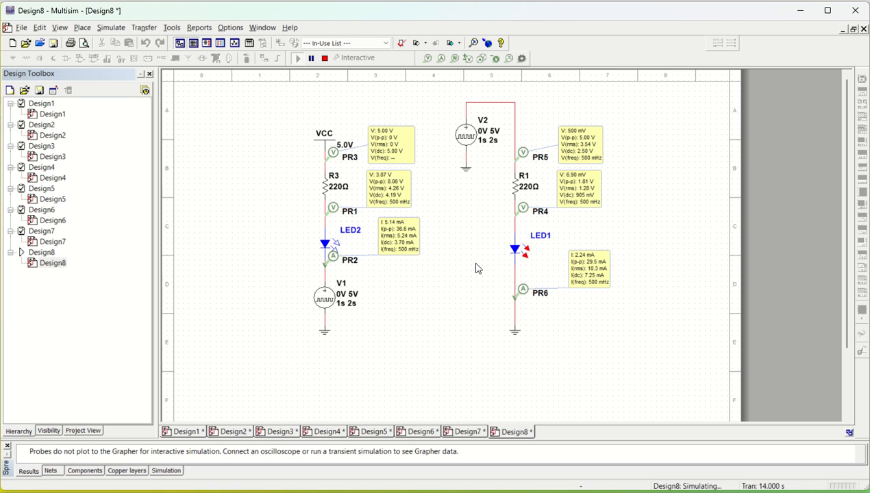
click(325, 58)
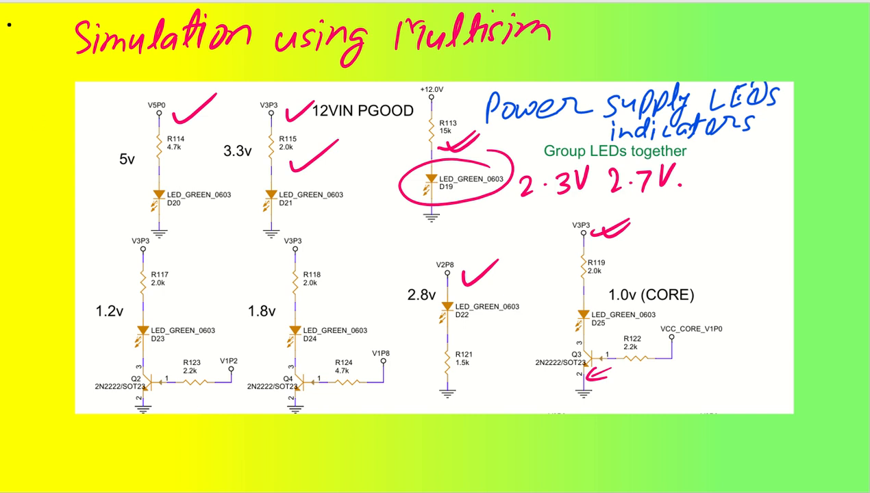
click(75, 230)
click(43, 239)
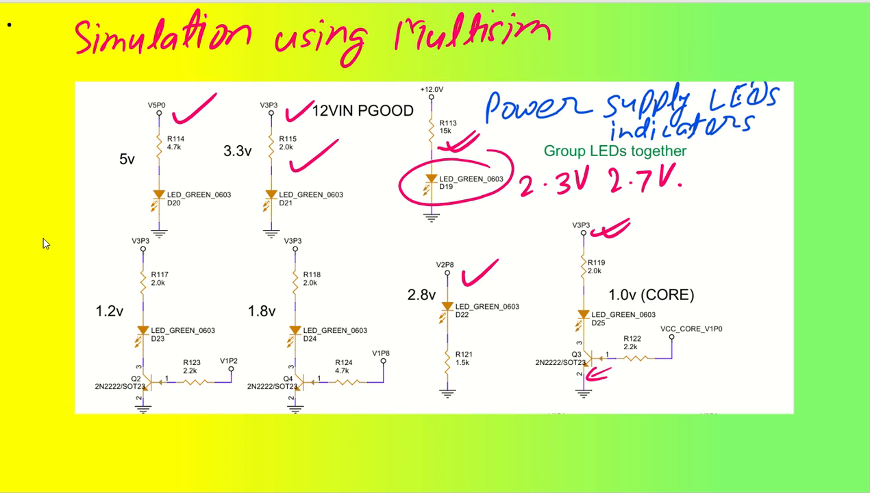